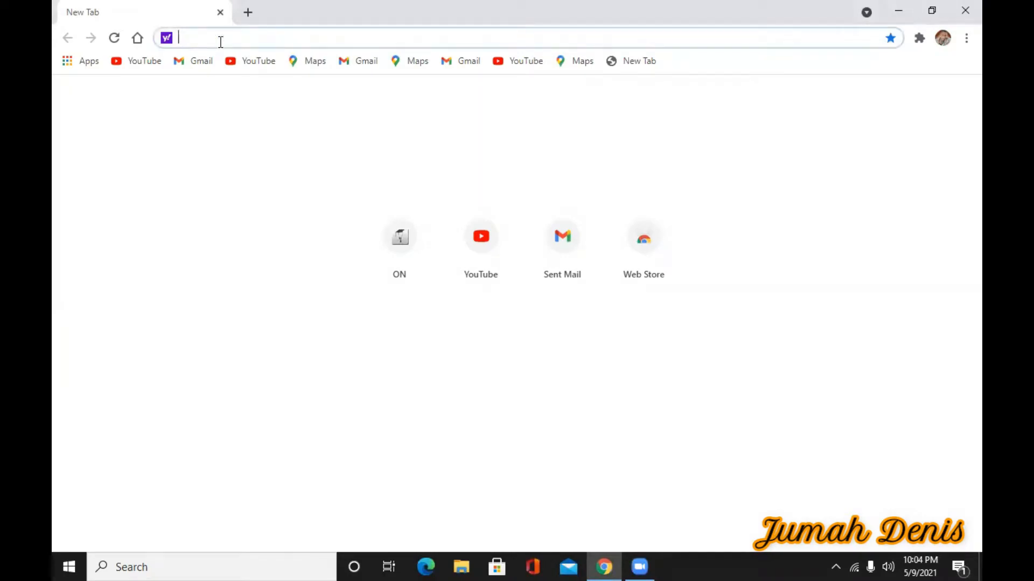
Search 'virtual box' and get the Windows-hosts installer from virtualbox.org's Downloads page
text(virtual box)
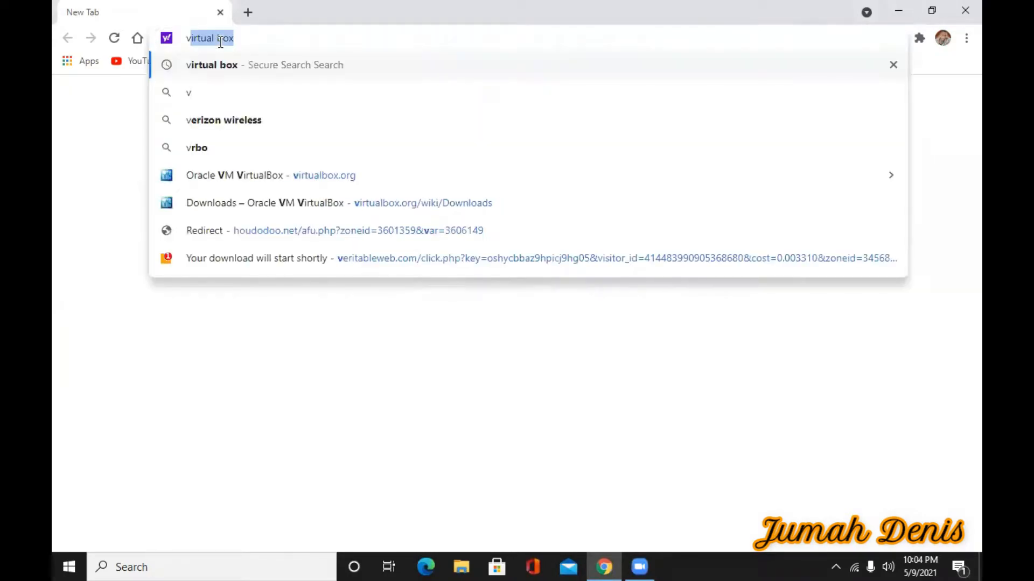
click(235, 64)
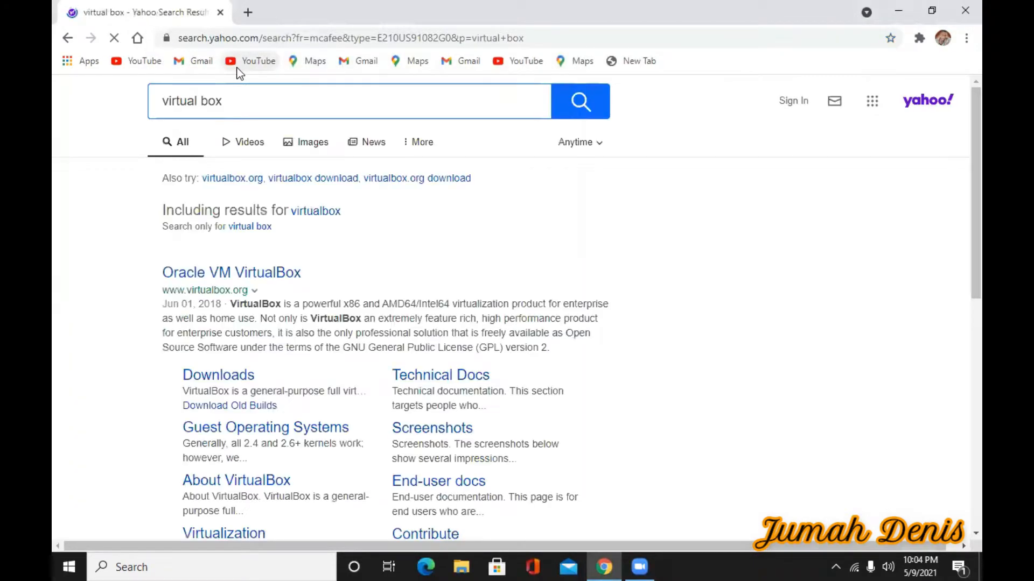
click(267, 273)
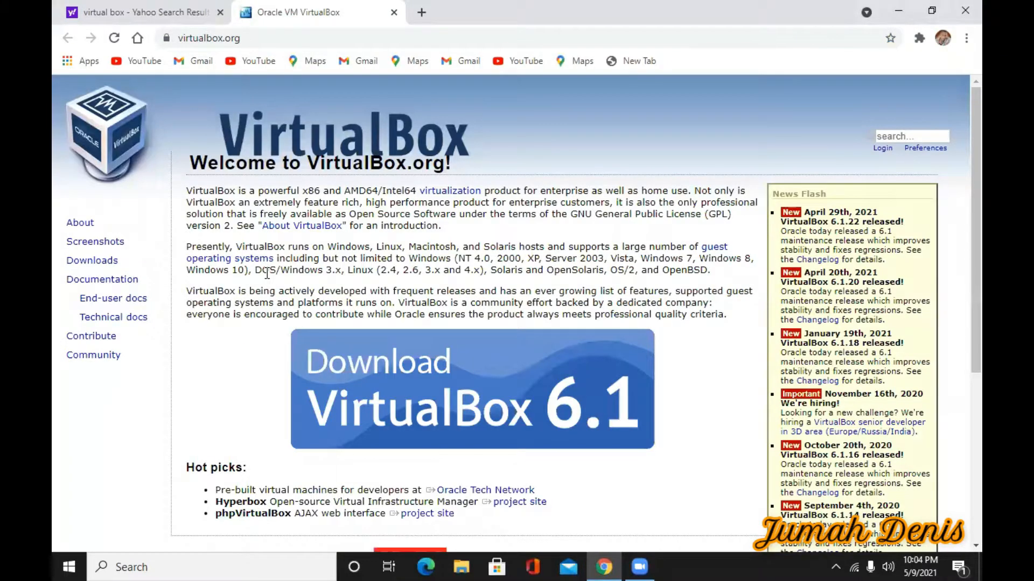
click(93, 261)
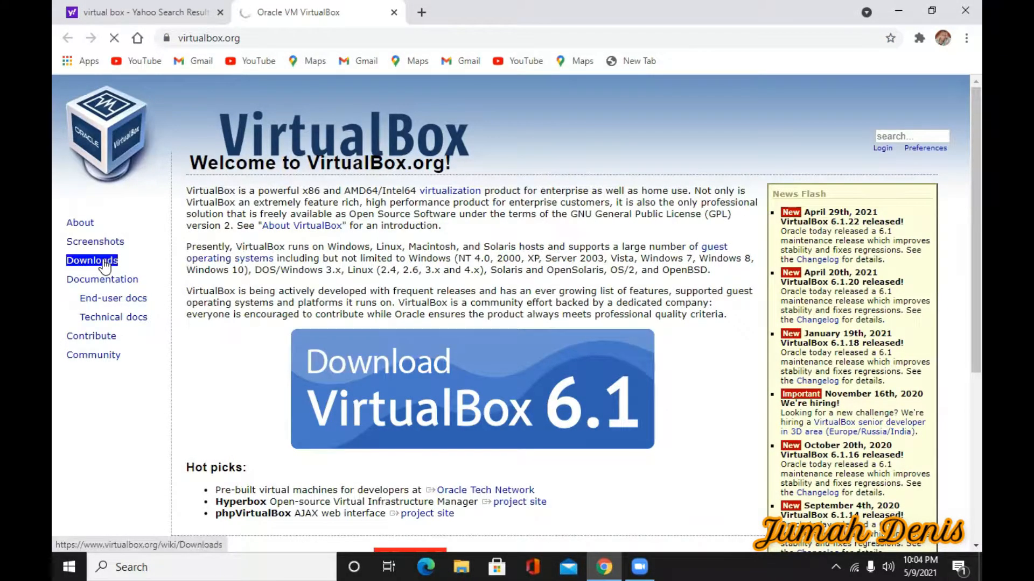
click(239, 358)
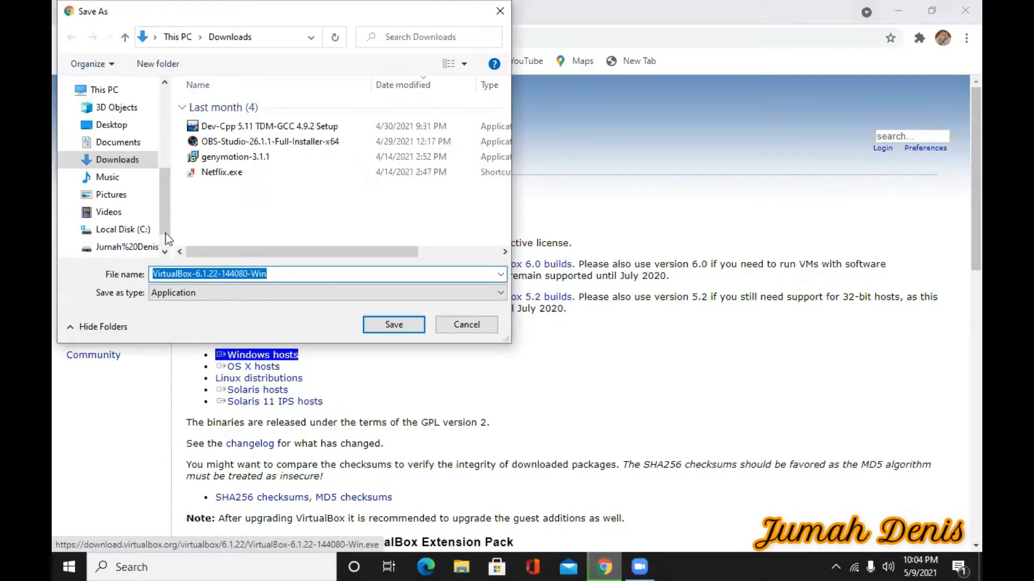
Save the installer into the Operating System\Softwares folder and show the running download's options
click(127, 246)
double_click(242, 109)
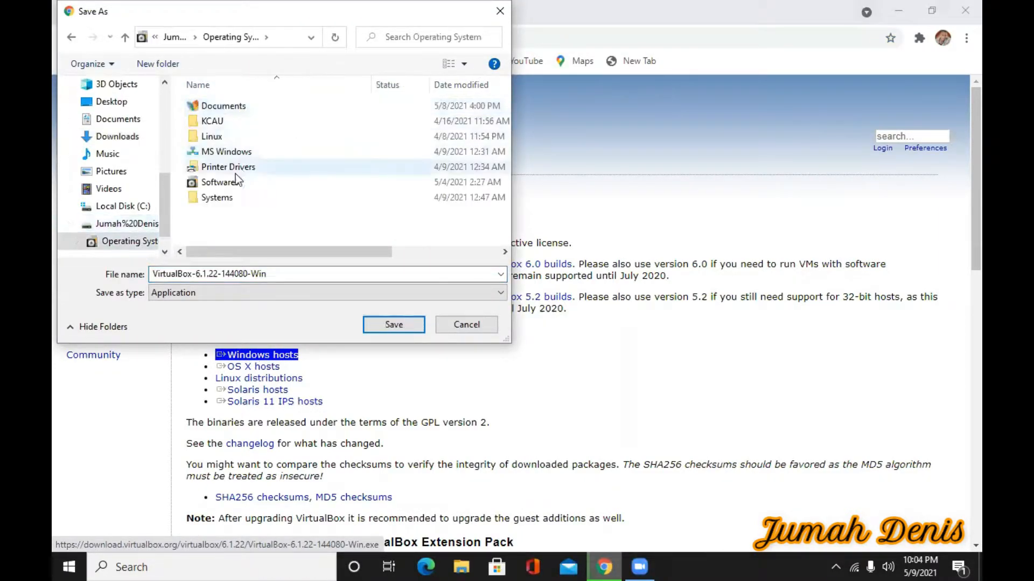
double_click(234, 184)
click(395, 324)
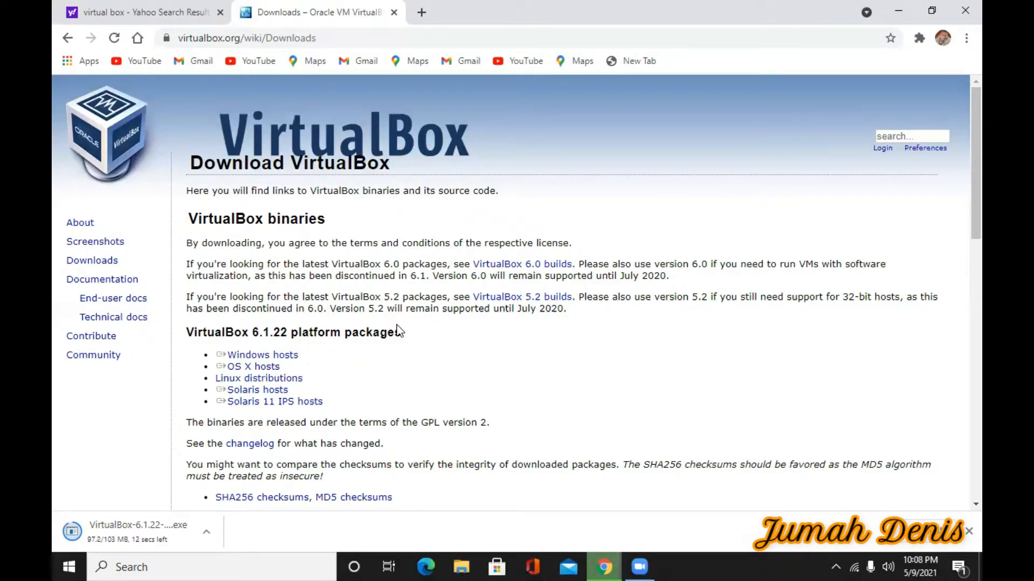
click(209, 539)
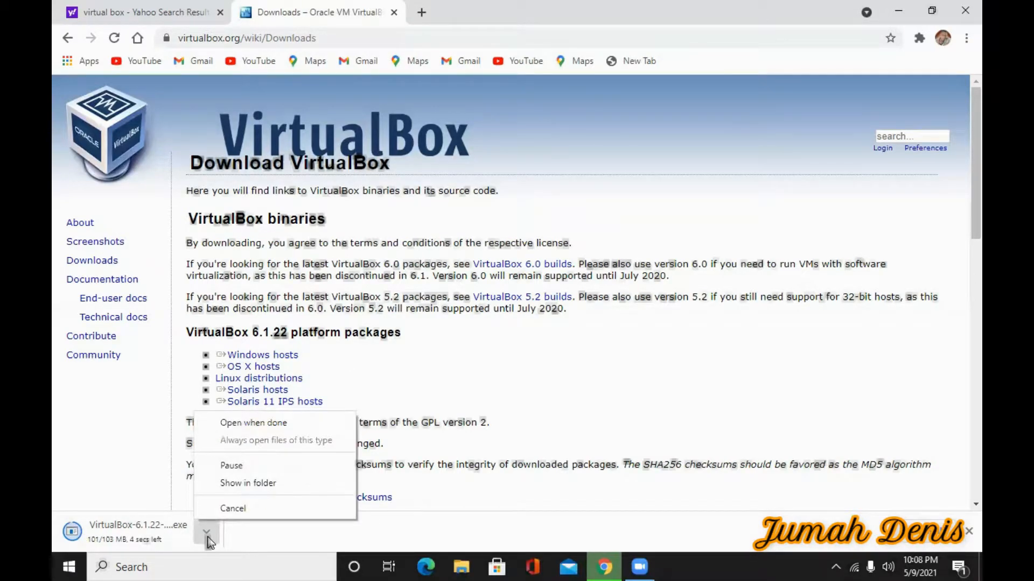
Launch the downloaded installer and install VirtualBox 6.1.22 with default features and shortcuts
click(227, 423)
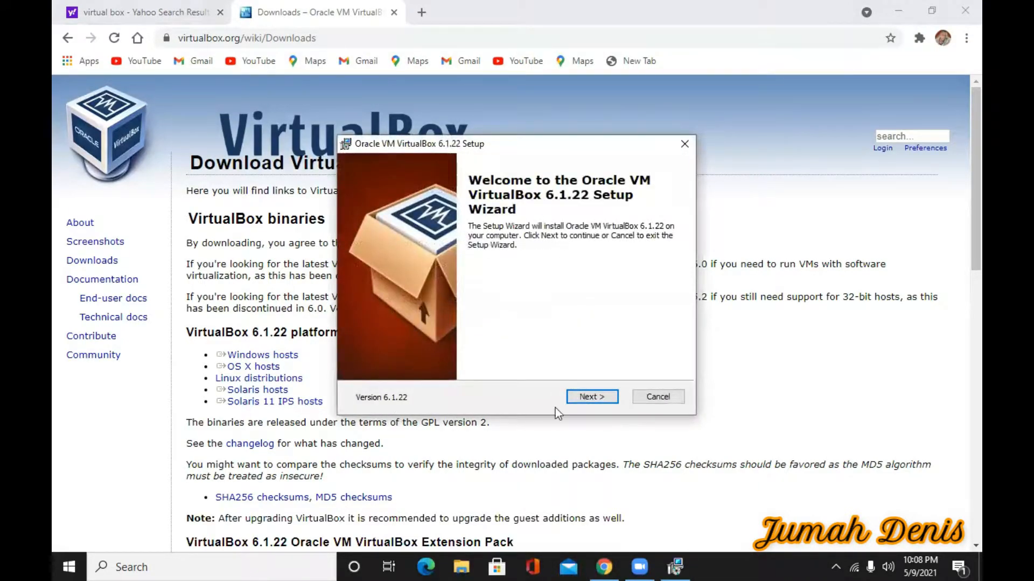
click(587, 398)
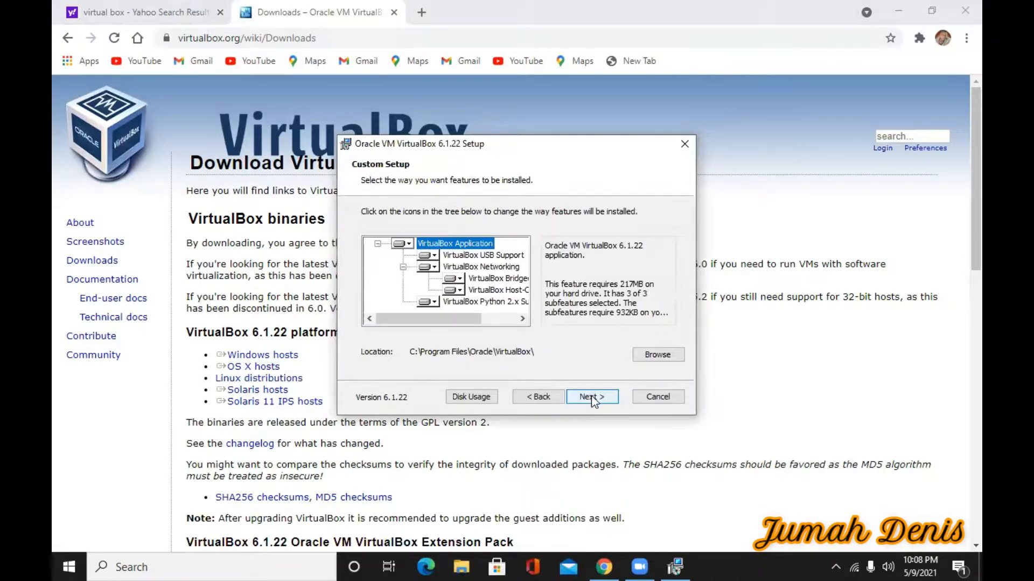
click(592, 399)
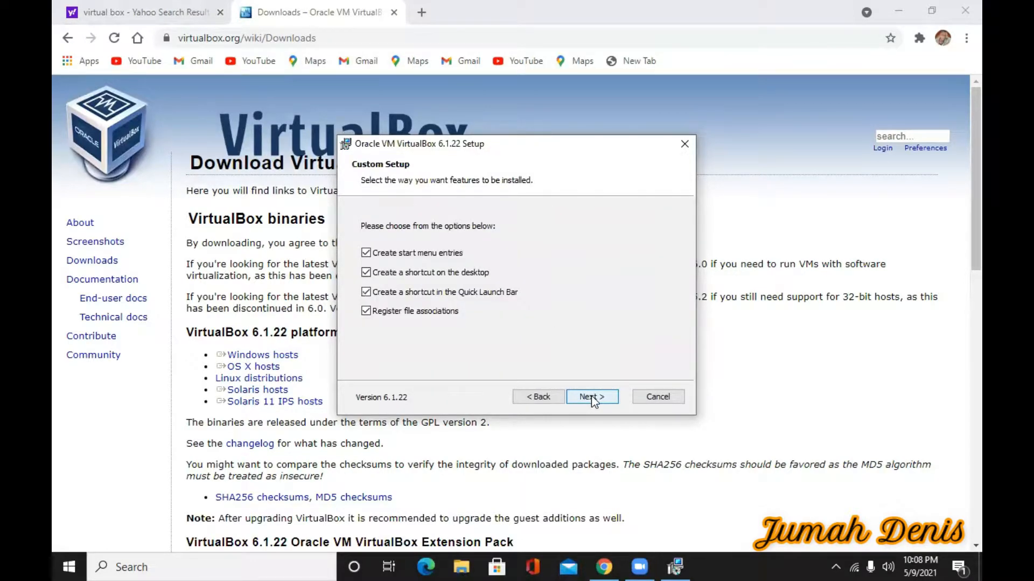
click(592, 399)
click(592, 397)
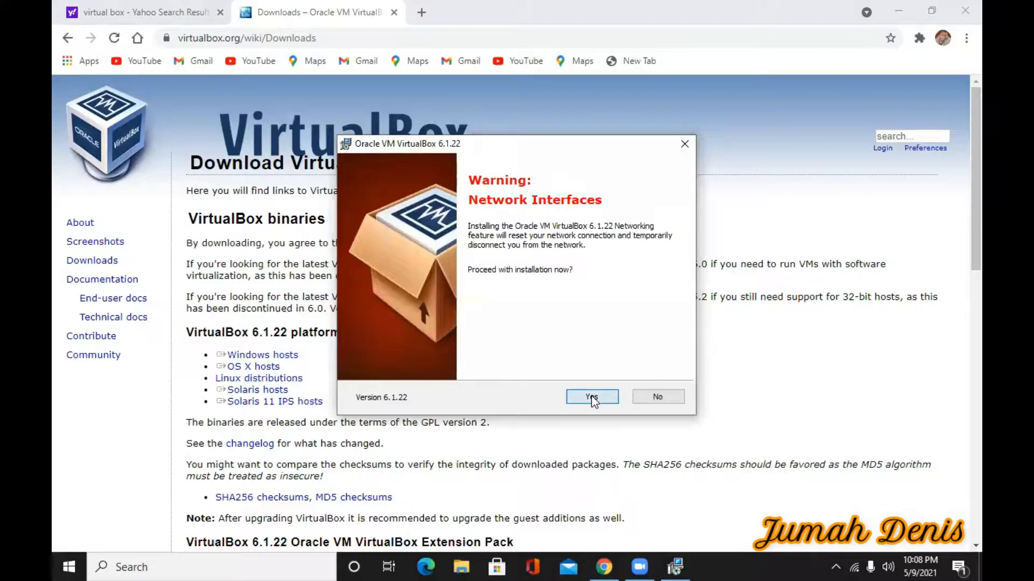
click(592, 397)
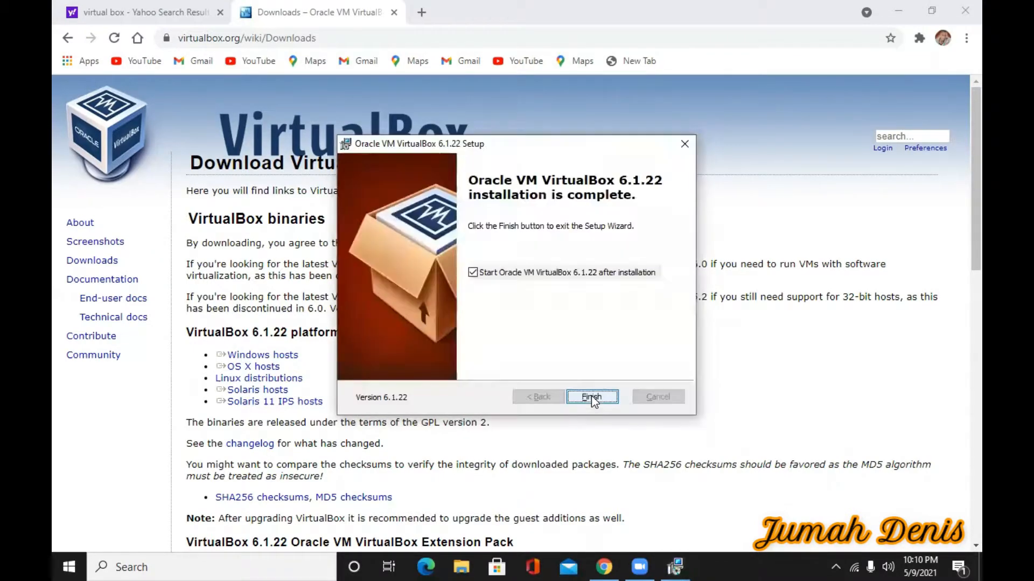
Launch VirtualBox maximized and begin a new virtual machine named 'Parrot%20Security OS'
click(592, 397)
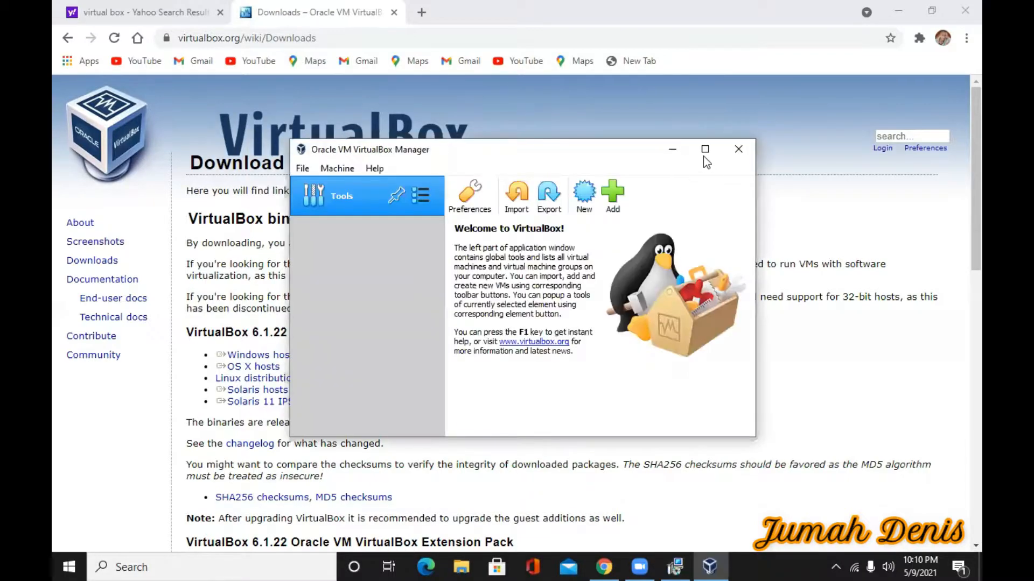
click(703, 154)
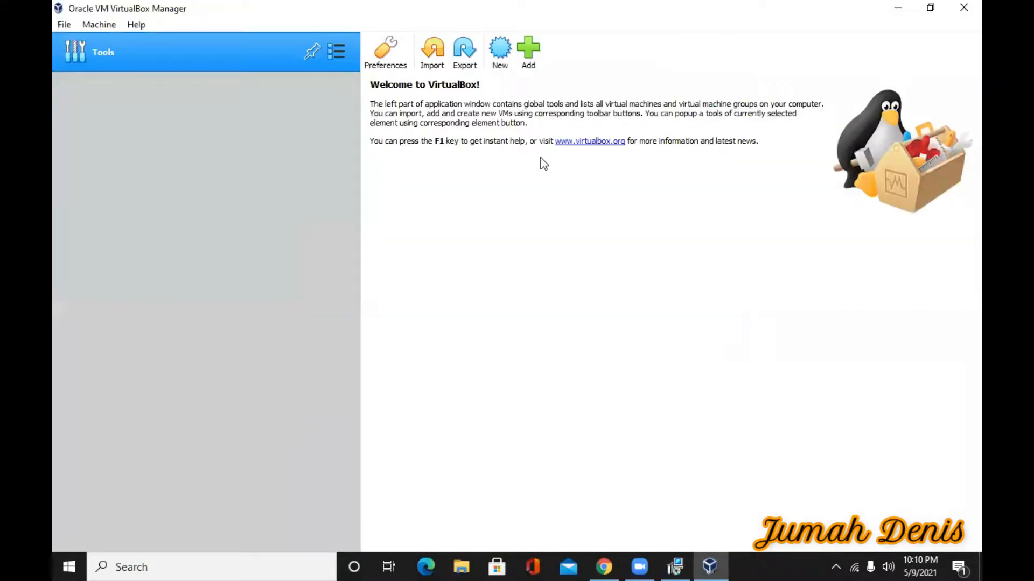
click(501, 68)
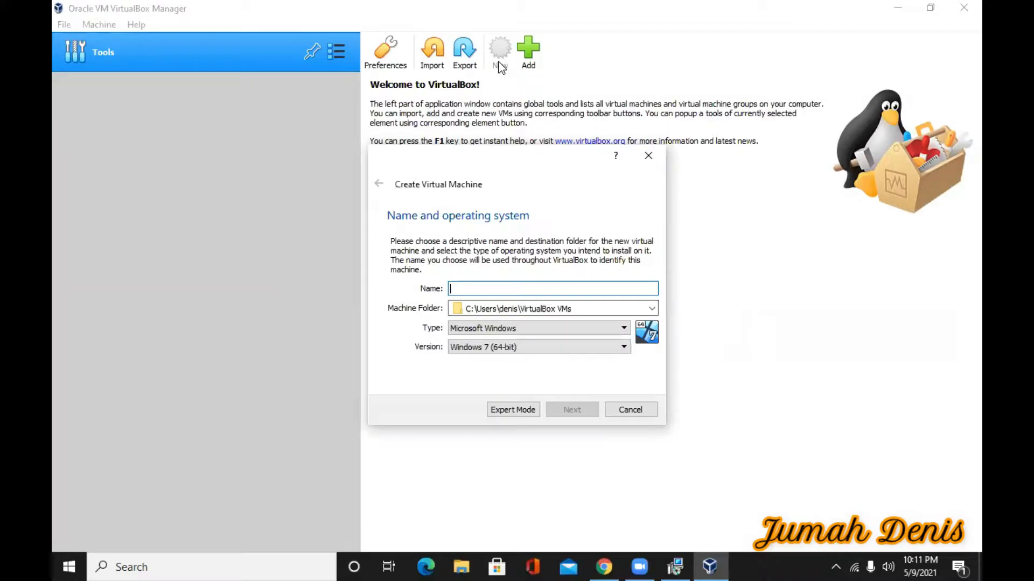
text(Parr)
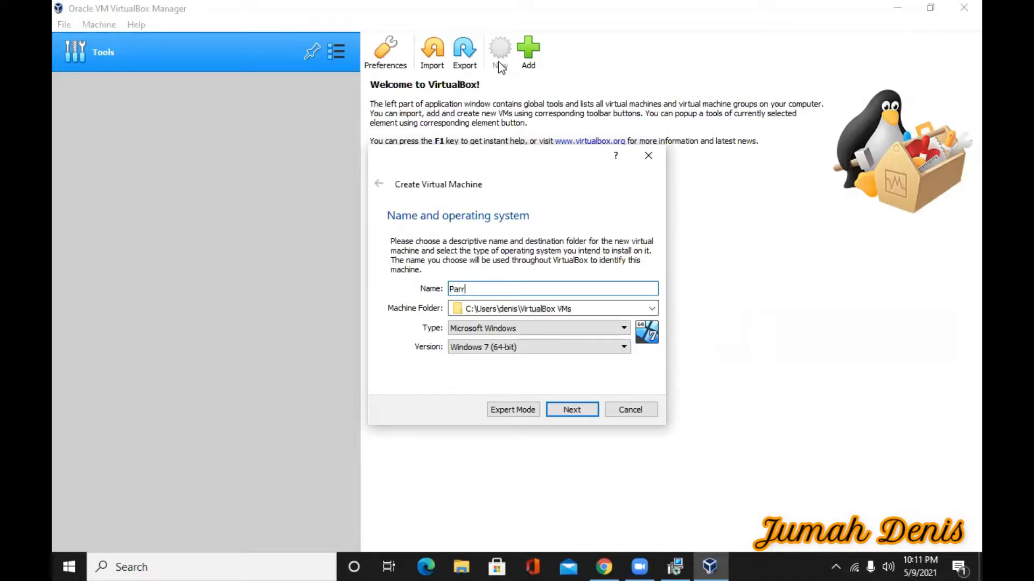
text(ot%20SecurityOS)
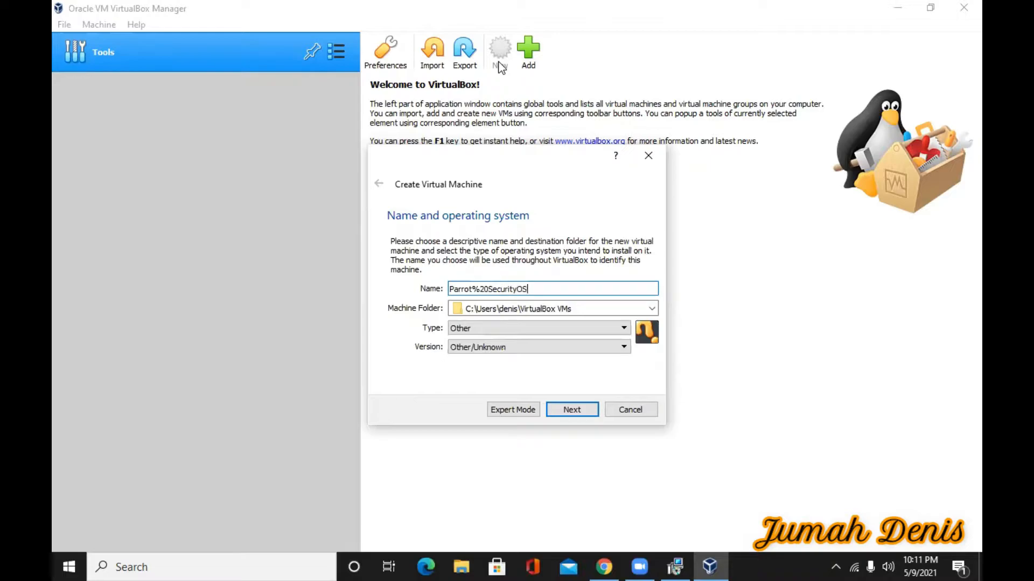
key(Left)
key(Left)
Set type Linux and version Debian (64-bit), fix the name's spacing, and go on to memory
click(624, 329)
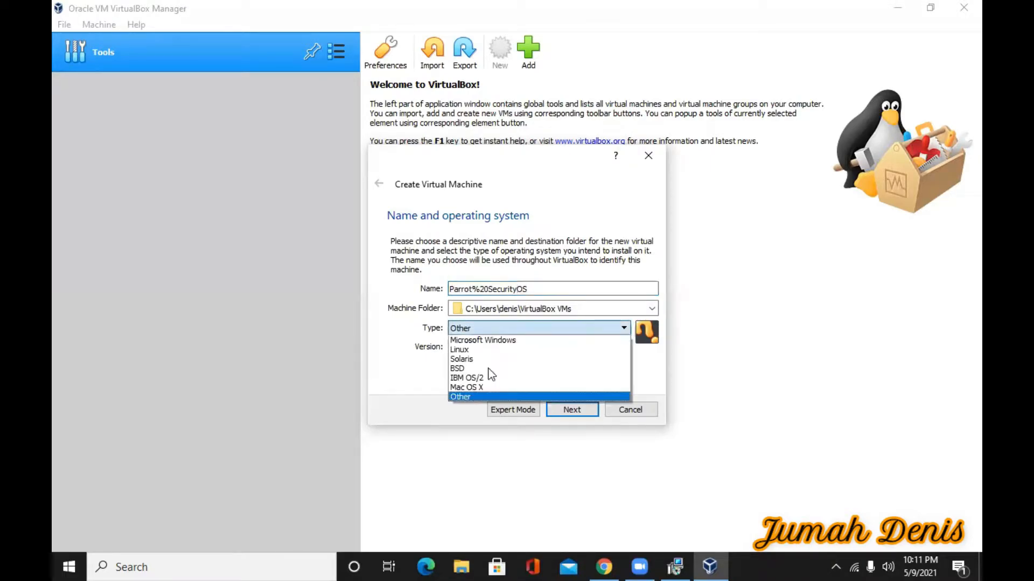
click(492, 351)
click(623, 347)
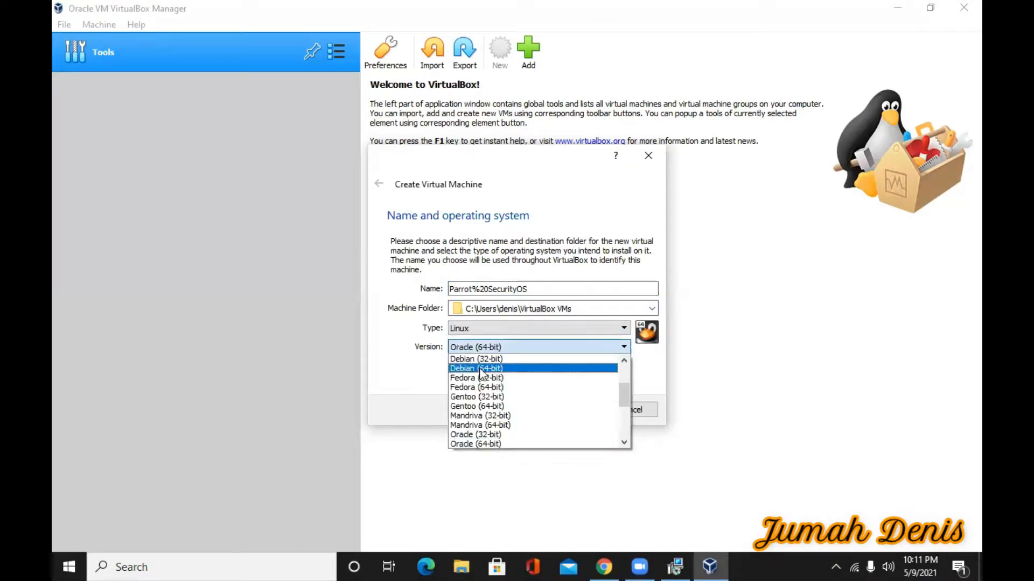
click(485, 365)
click(516, 289)
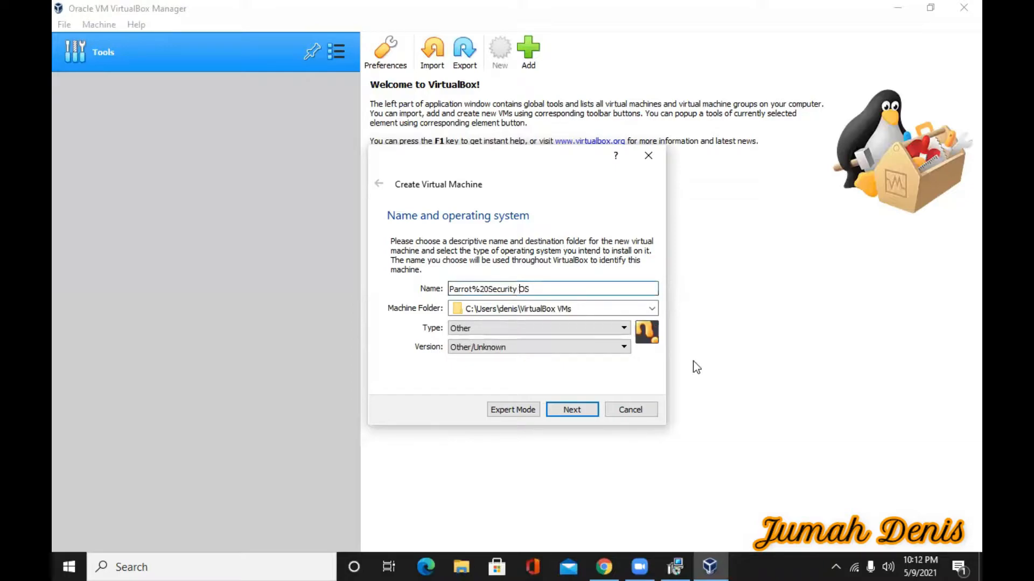
click(558, 328)
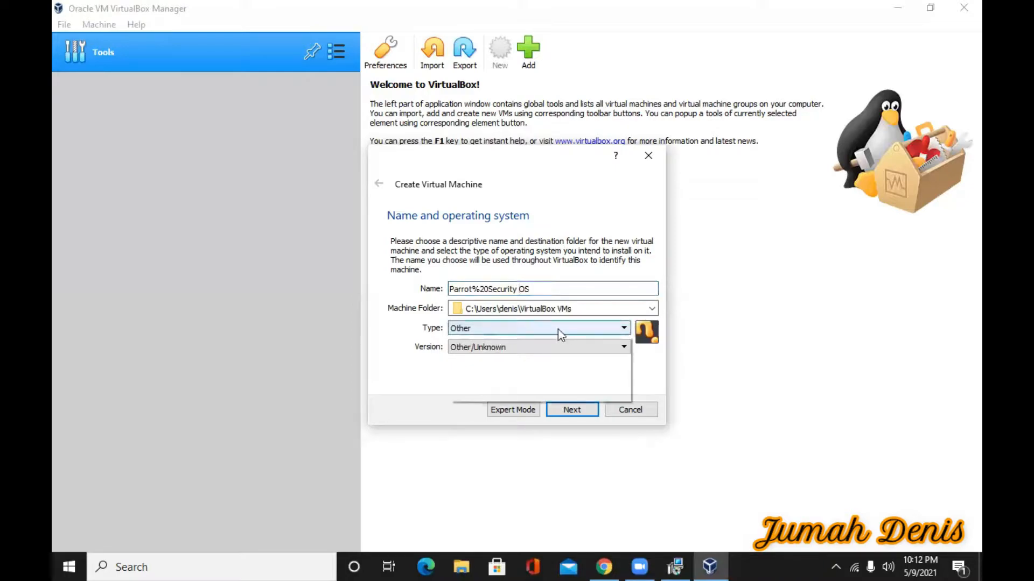
click(456, 351)
click(458, 348)
click(460, 352)
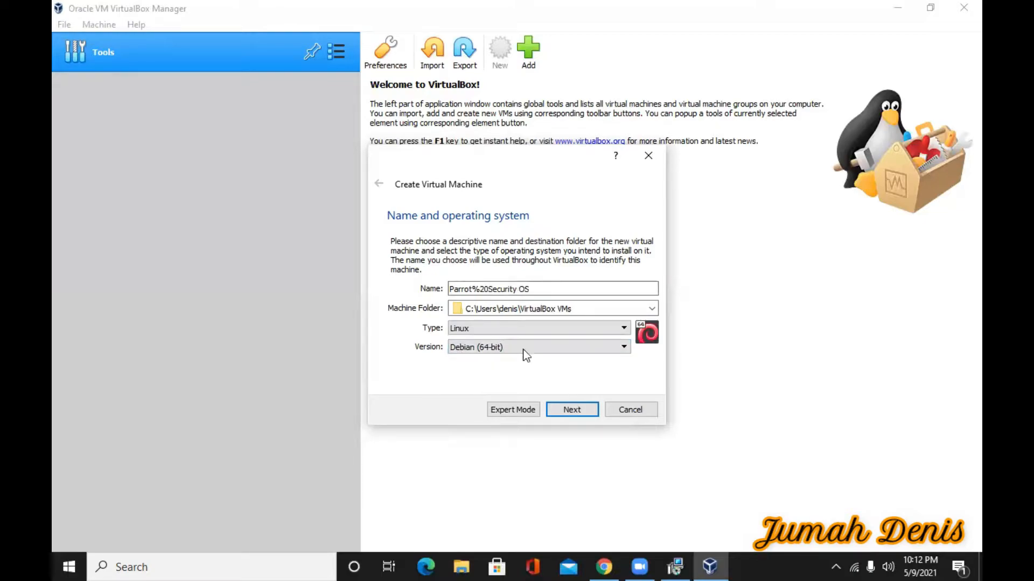
click(571, 410)
Drag the RAM slider to 1140 MB, above the recommended 1024 MB
mouse_move(444, 287)
mouse_down()
mouse_move(474, 302)
mouse_move(450, 294)
mouse_up()
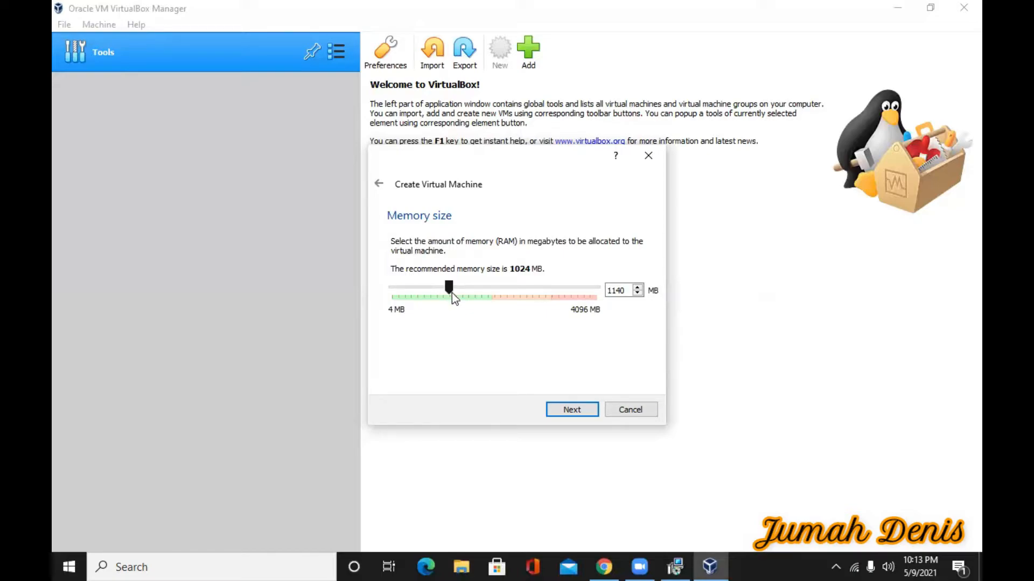
drag(452, 293, 450, 293)
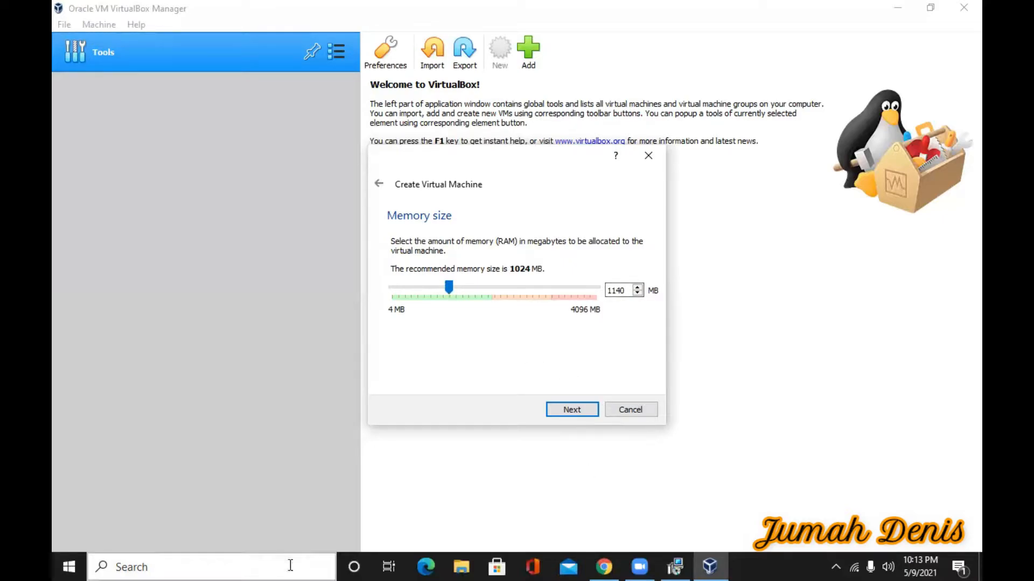
Find Calculator with a CAL search and open it in Programmer mode
click(133, 567)
text(CAL)
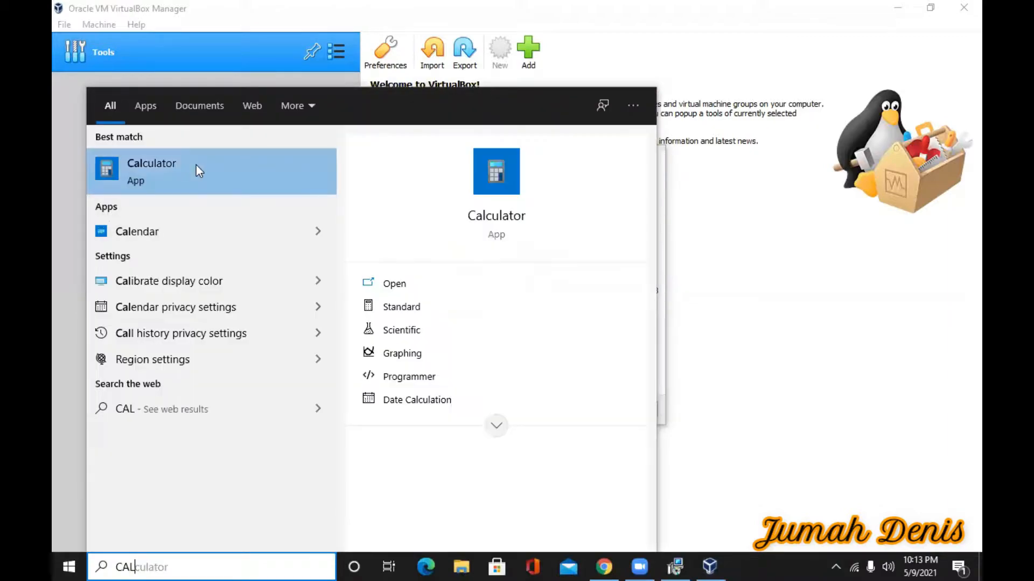
click(431, 380)
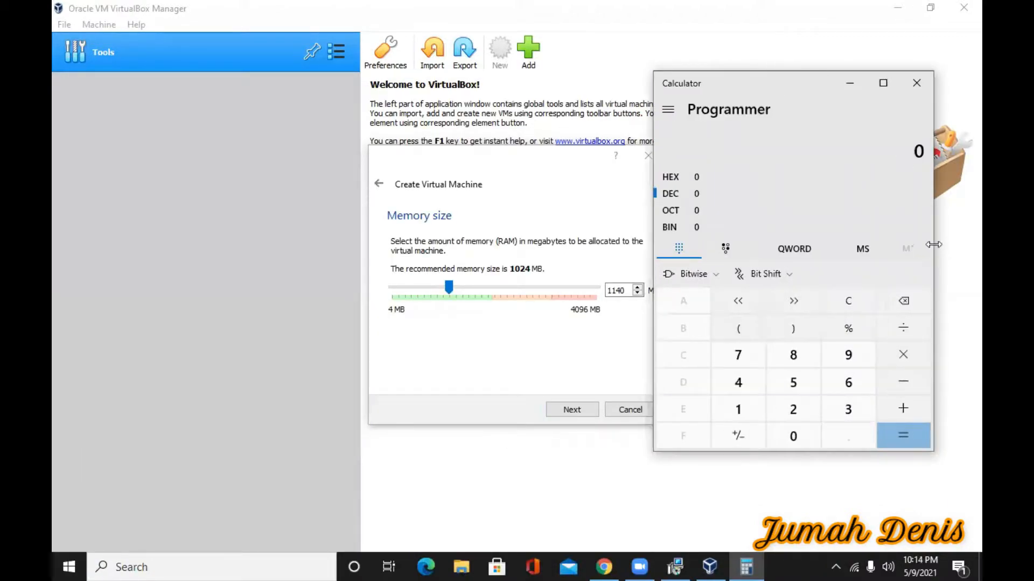
Compute 1140 ÷ 1024, getting 1, then clear the calculator
double_click(770, 412)
click(750, 384)
click(807, 434)
click(937, 333)
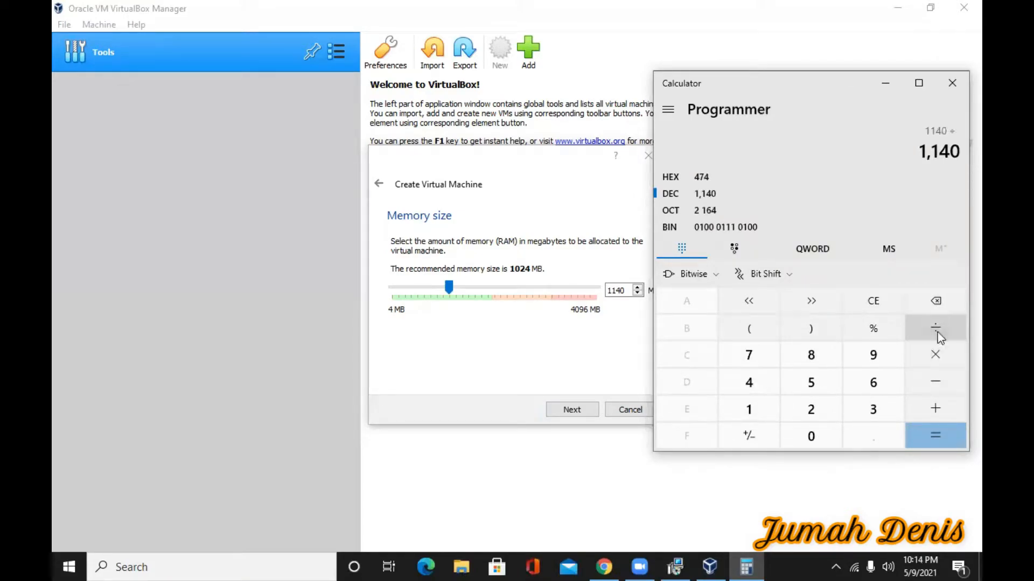
click(748, 409)
click(811, 437)
click(811, 409)
click(748, 382)
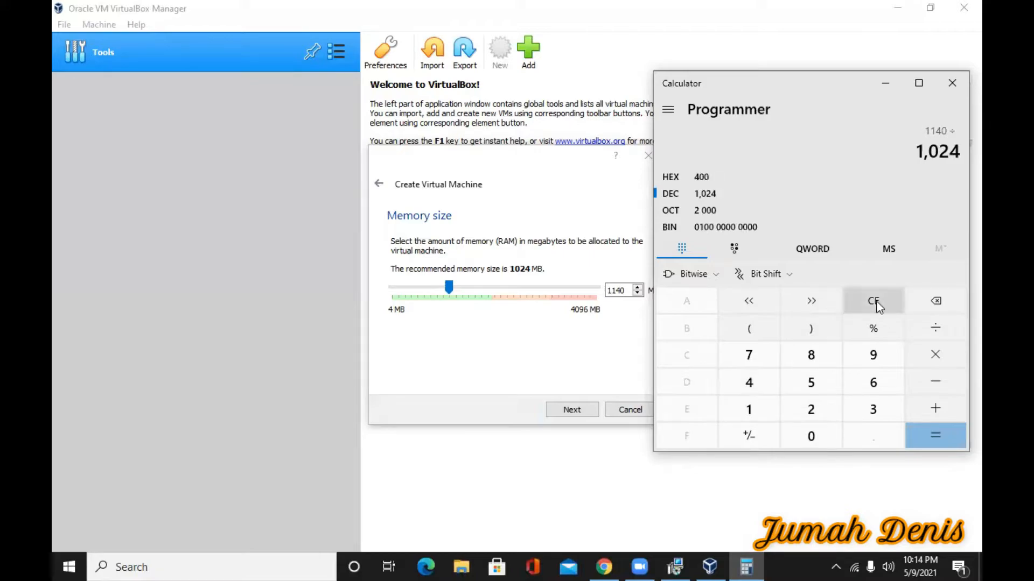
click(934, 435)
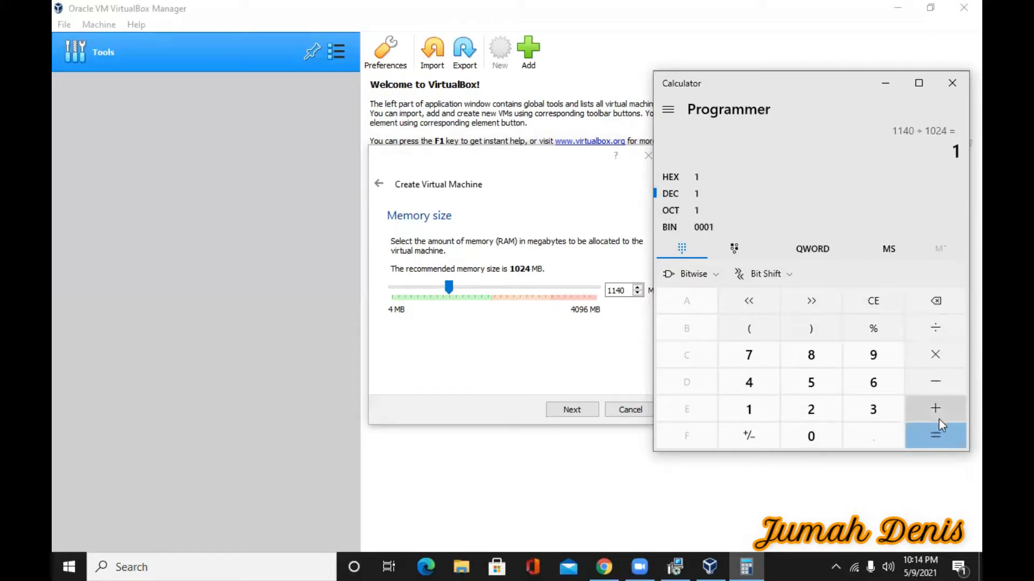
click(937, 302)
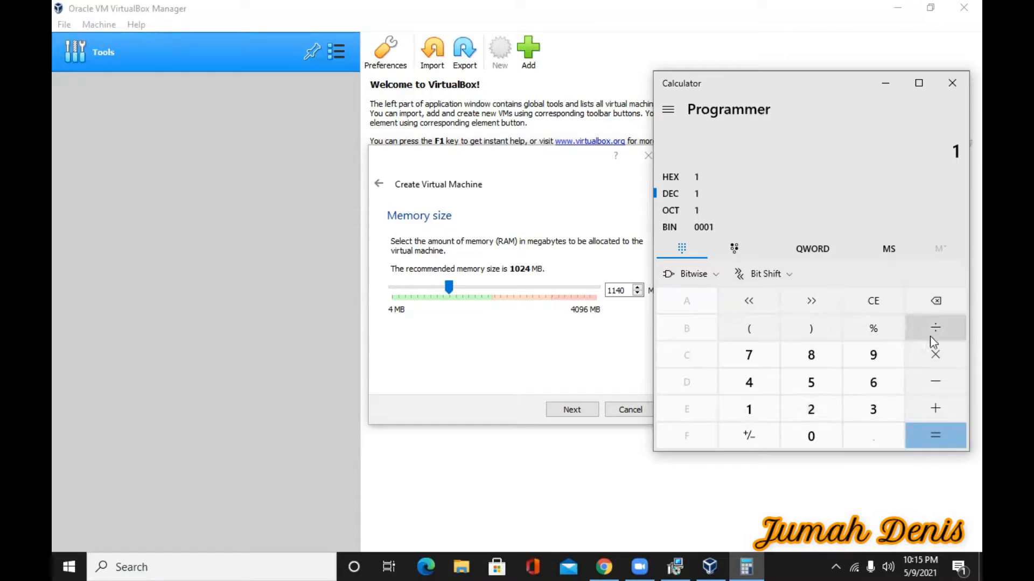
click(938, 303)
Keep 1140 MB memory and create a dynamically allocated 22.31 GB VDI hard disk
click(887, 81)
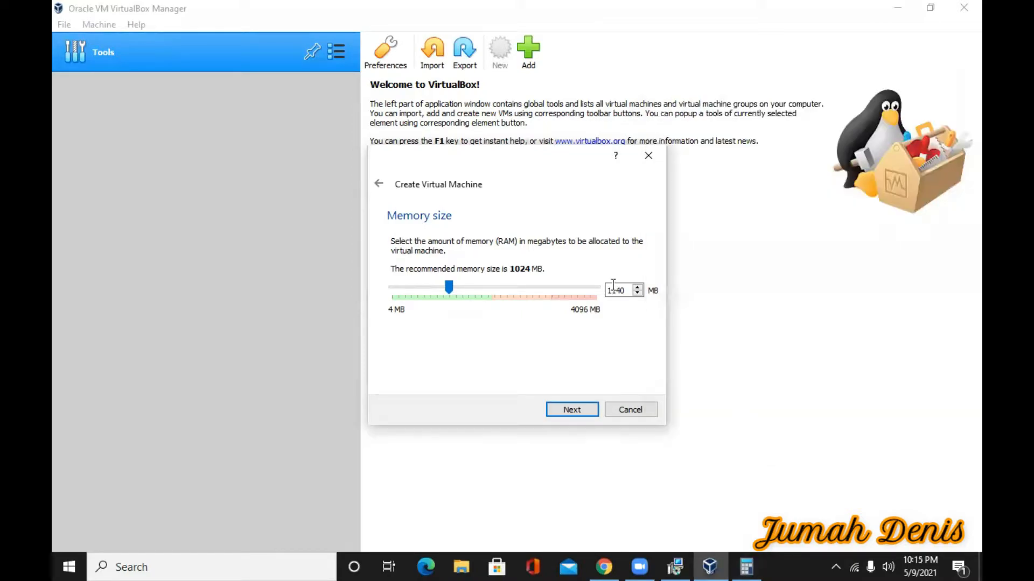
click(572, 410)
click(573, 410)
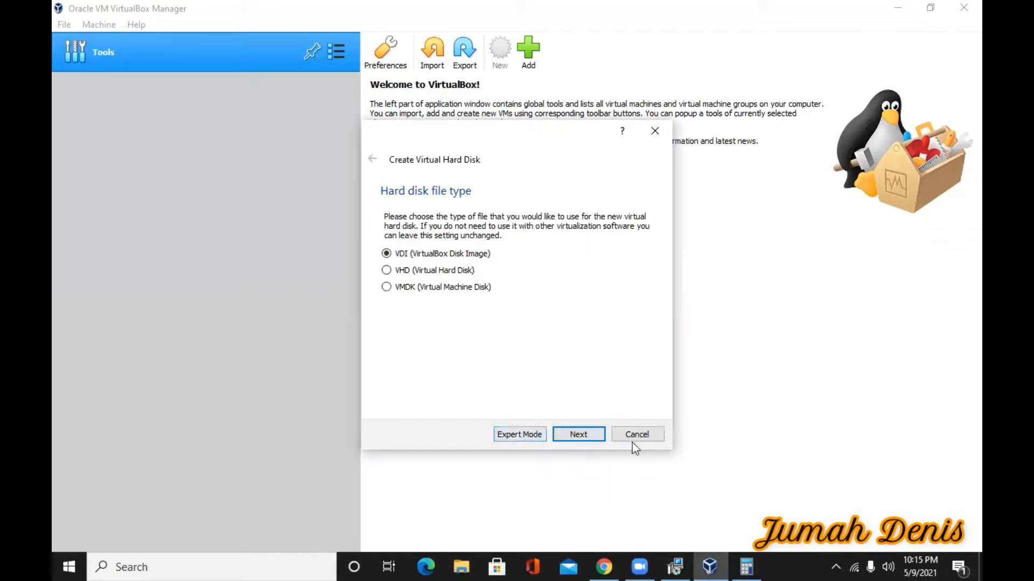
click(589, 434)
click(587, 436)
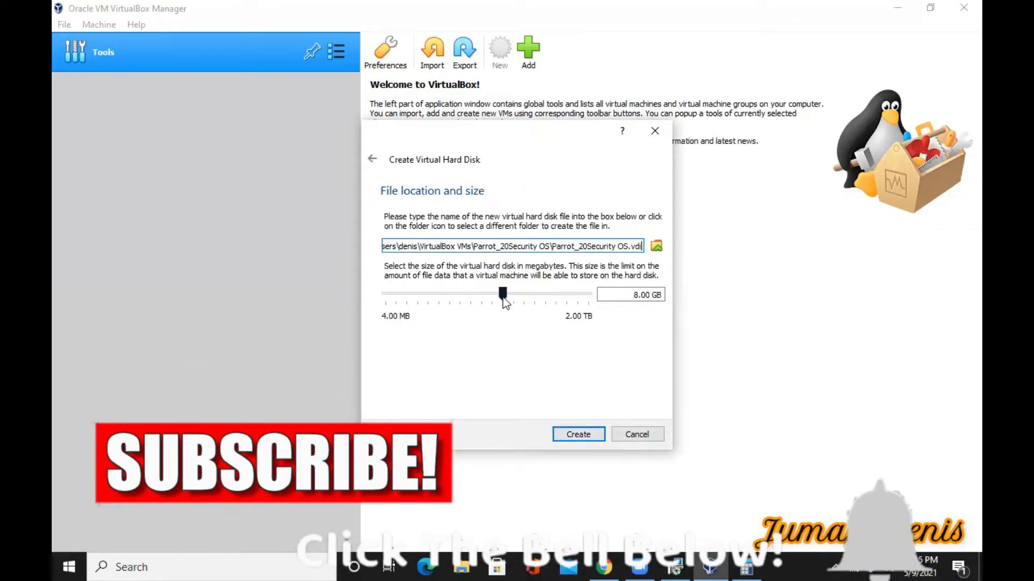
drag(503, 293, 520, 301)
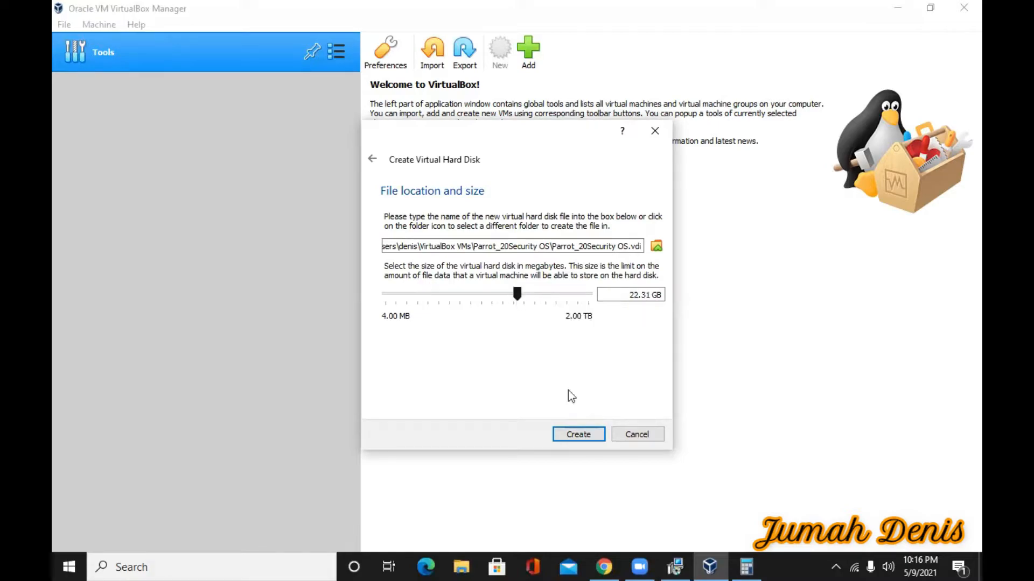
click(578, 435)
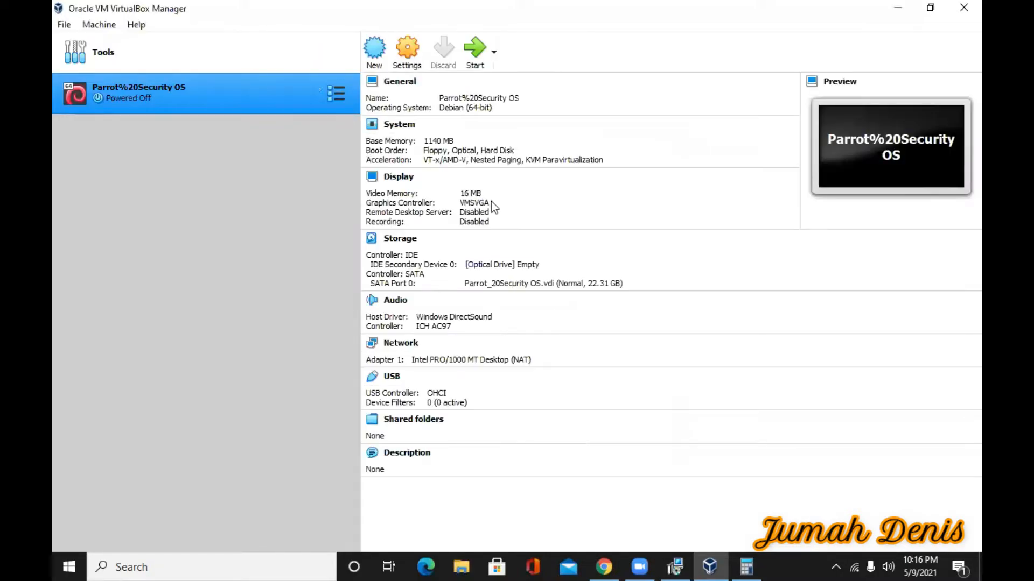
Open the VM's settings and review the General tabs and System page
click(407, 50)
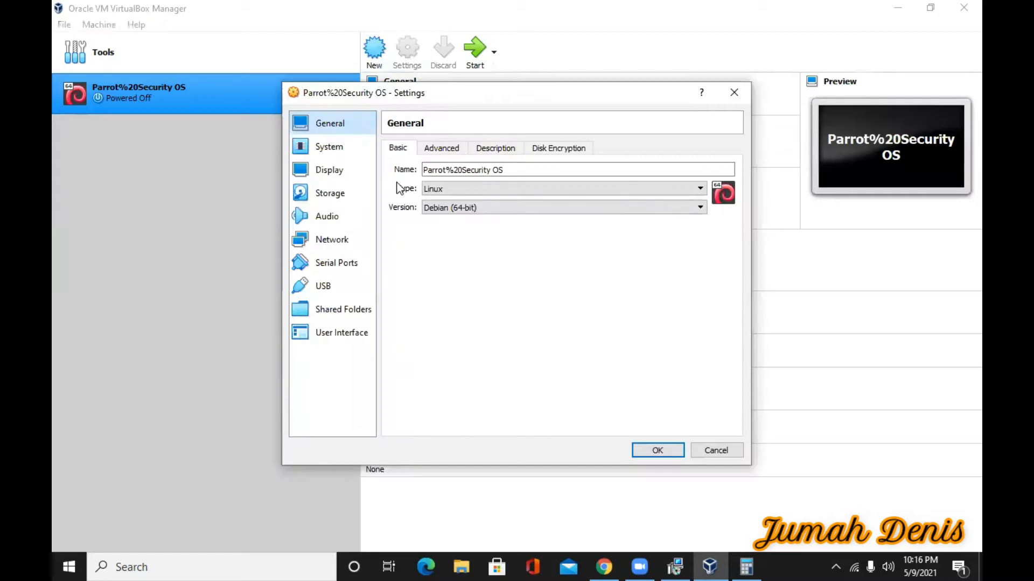
click(439, 148)
click(495, 148)
click(558, 148)
click(329, 147)
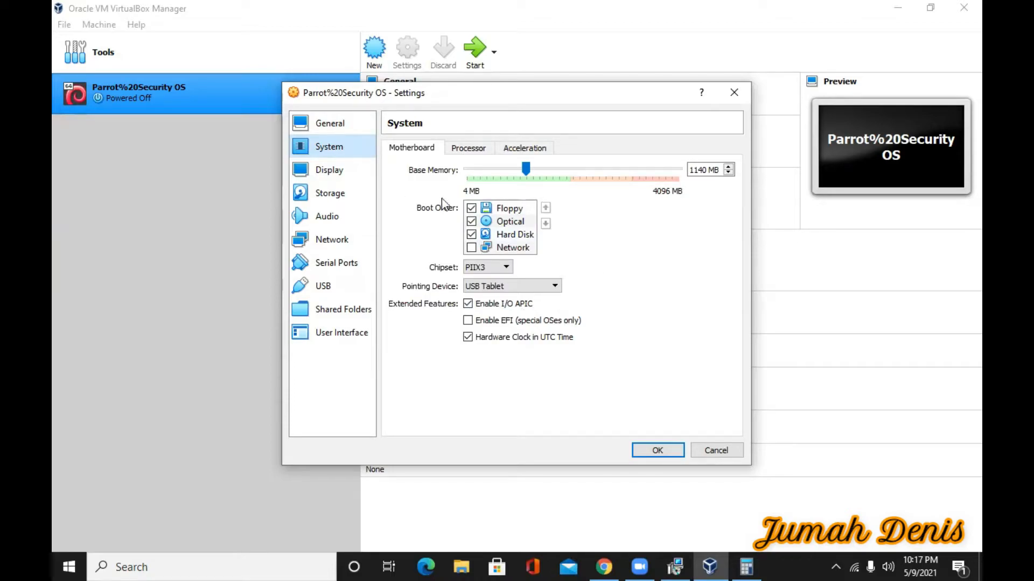
Raise video memory on the Display page from 16 MB to 49 MB
click(329, 170)
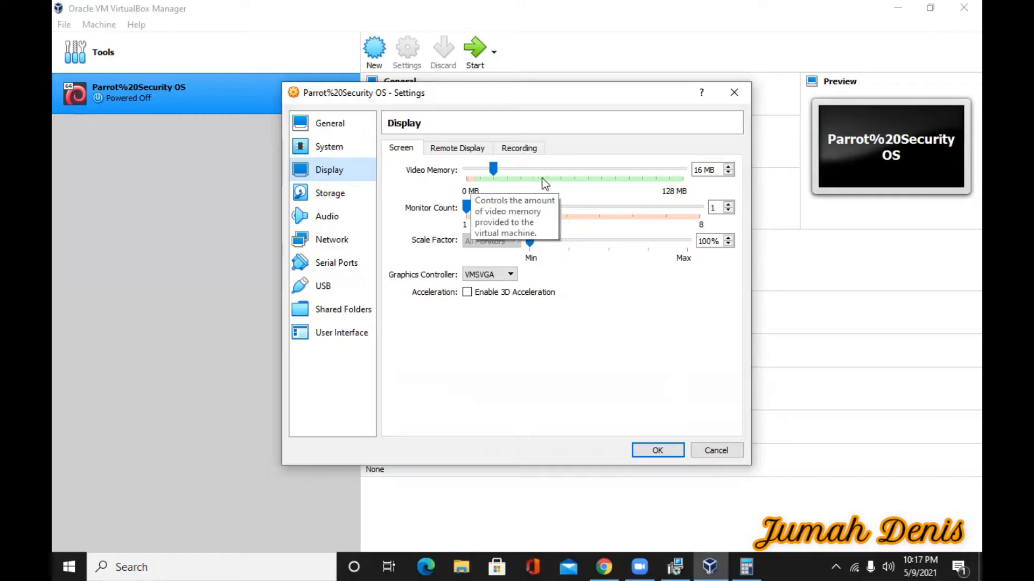
drag(492, 170, 551, 180)
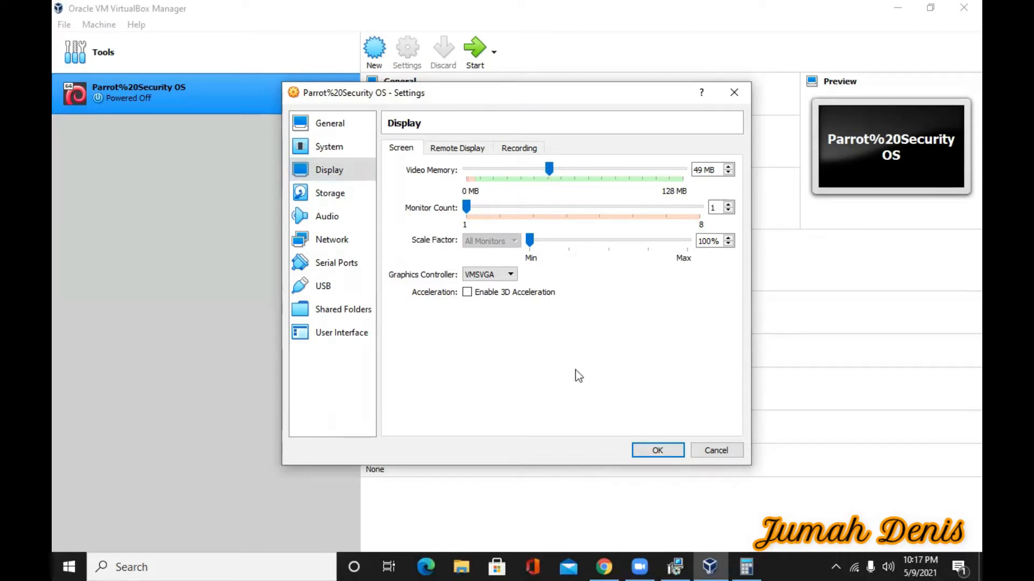
click(319, 195)
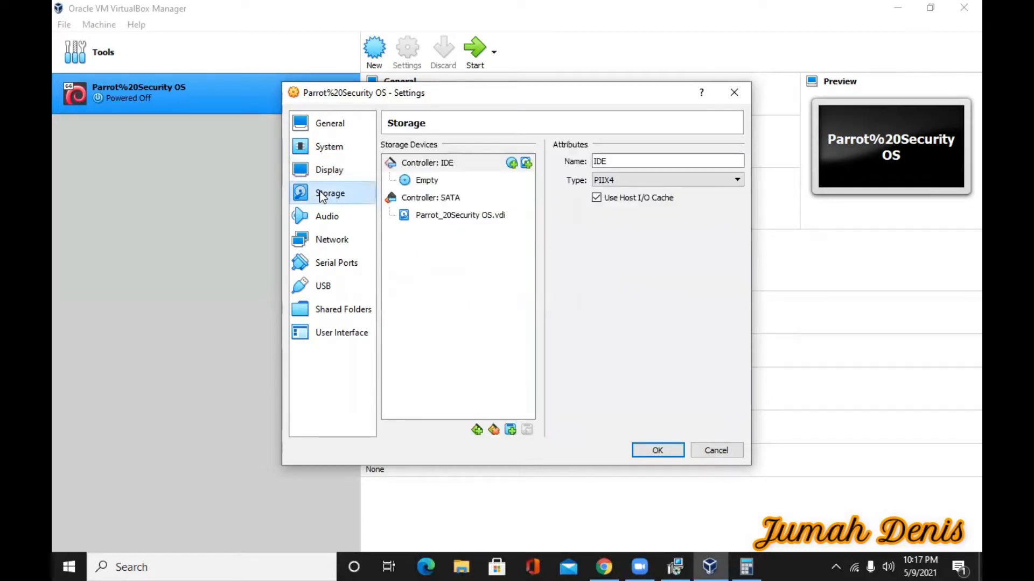
Open the optical disk selector for the empty IDE drive to add a disk image
click(417, 181)
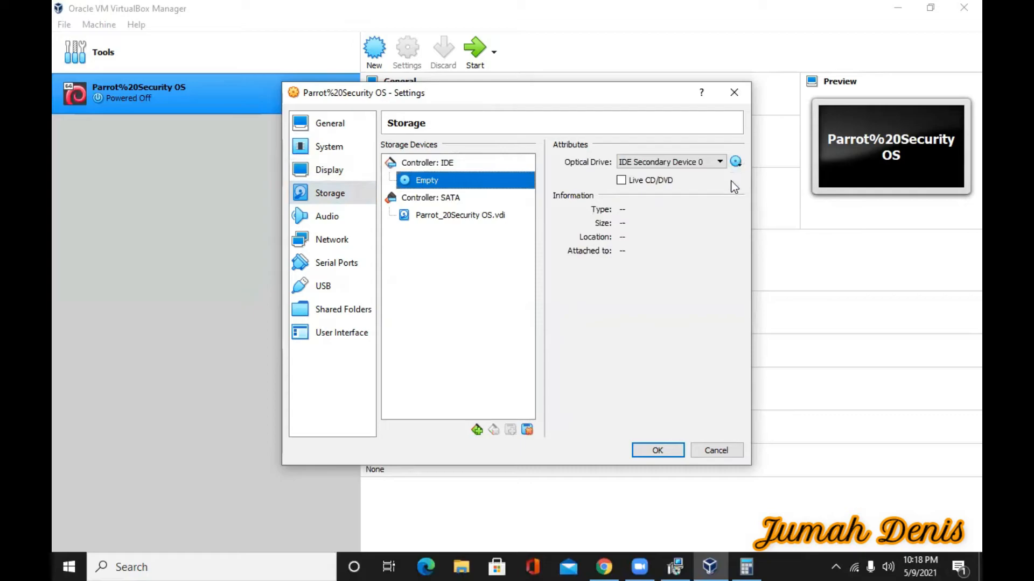
click(735, 162)
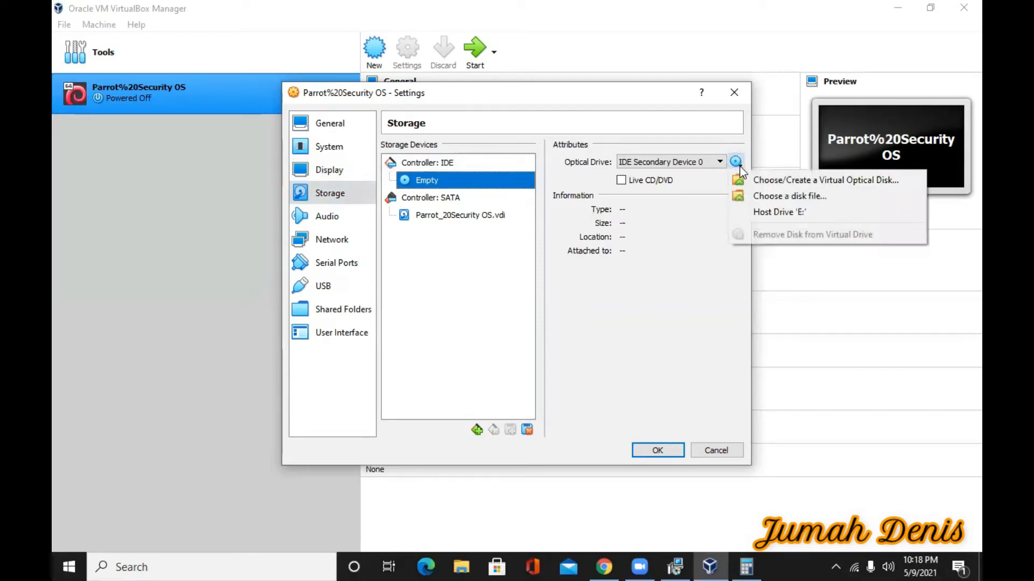
click(783, 183)
click(379, 230)
Attach Parrot-security-4.10_amd64.iso from the Operating System\Linux folder and save the settings
scroll(466, 392, down, 3)
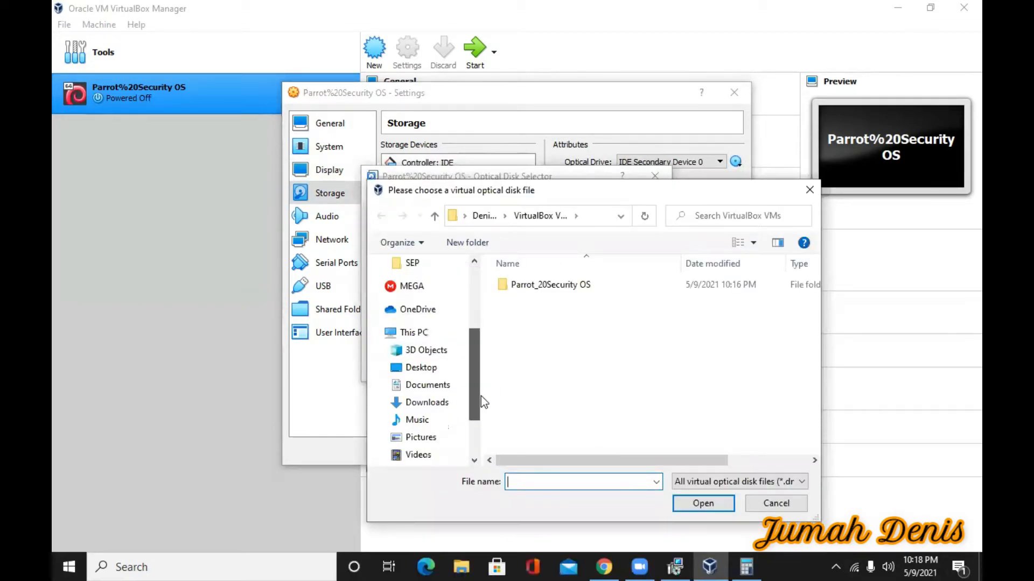
scroll(480, 395, down, 3)
click(428, 424)
double_click(538, 285)
double_click(518, 316)
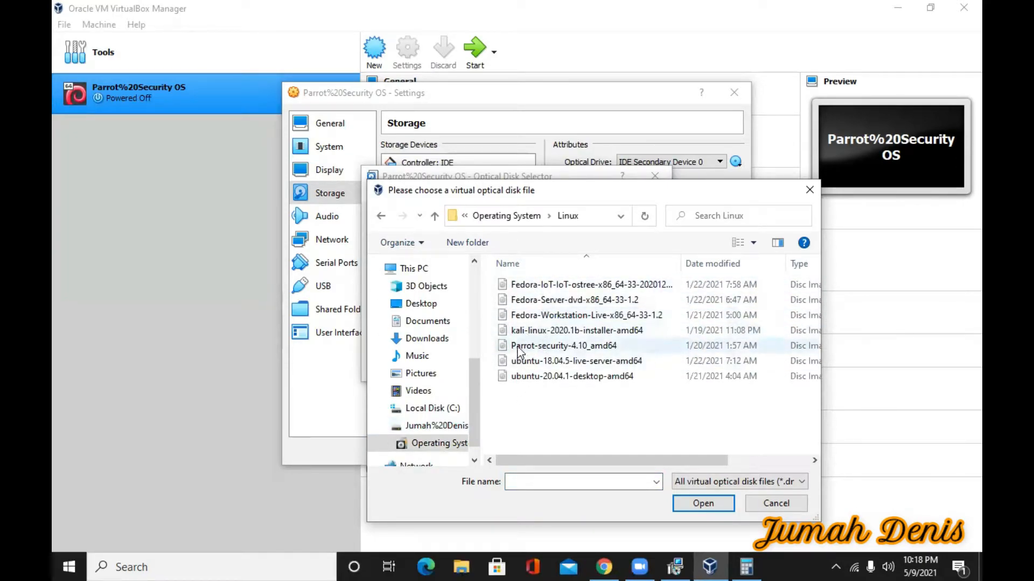
click(539, 346)
click(695, 505)
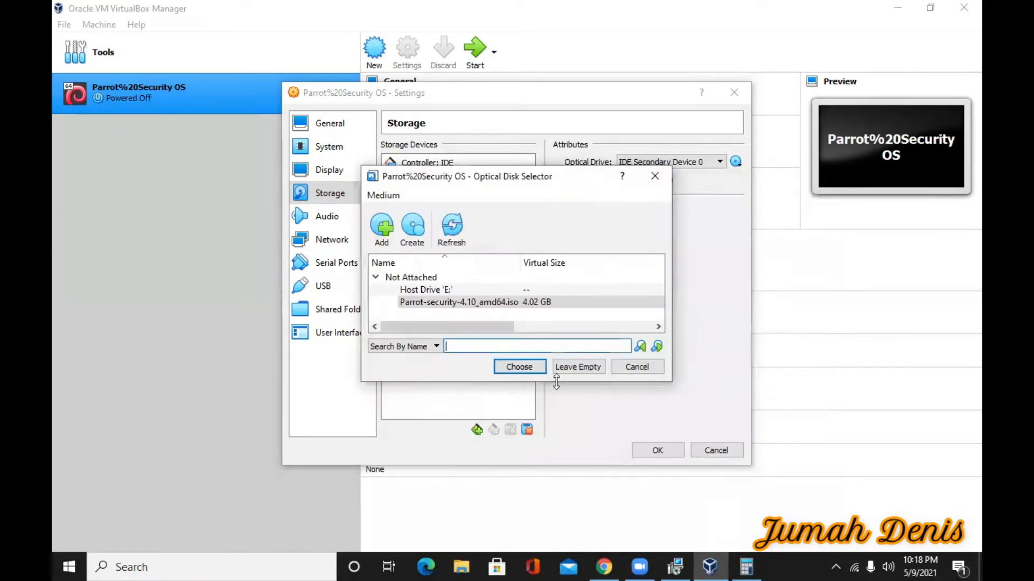
click(519, 366)
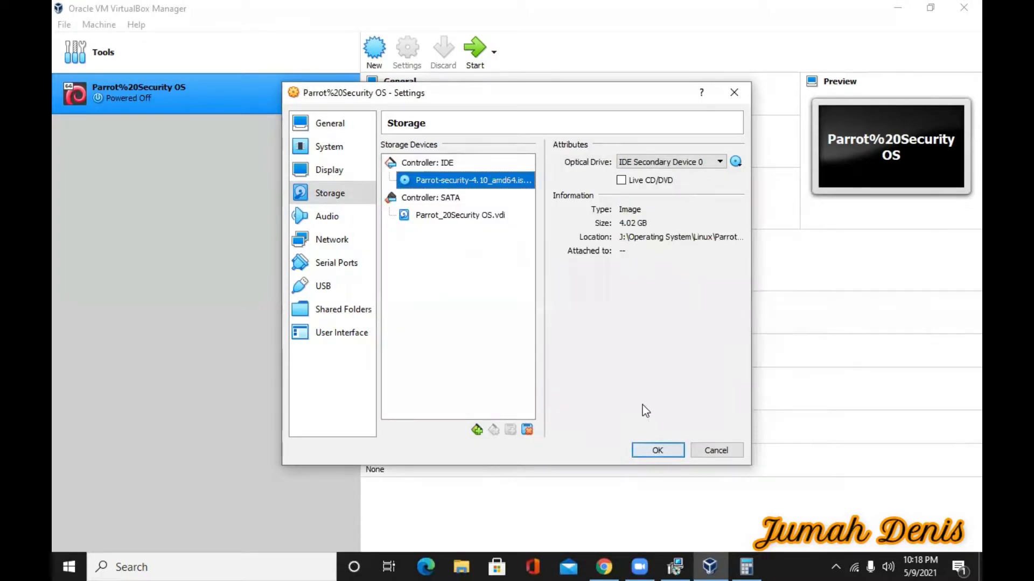
click(657, 450)
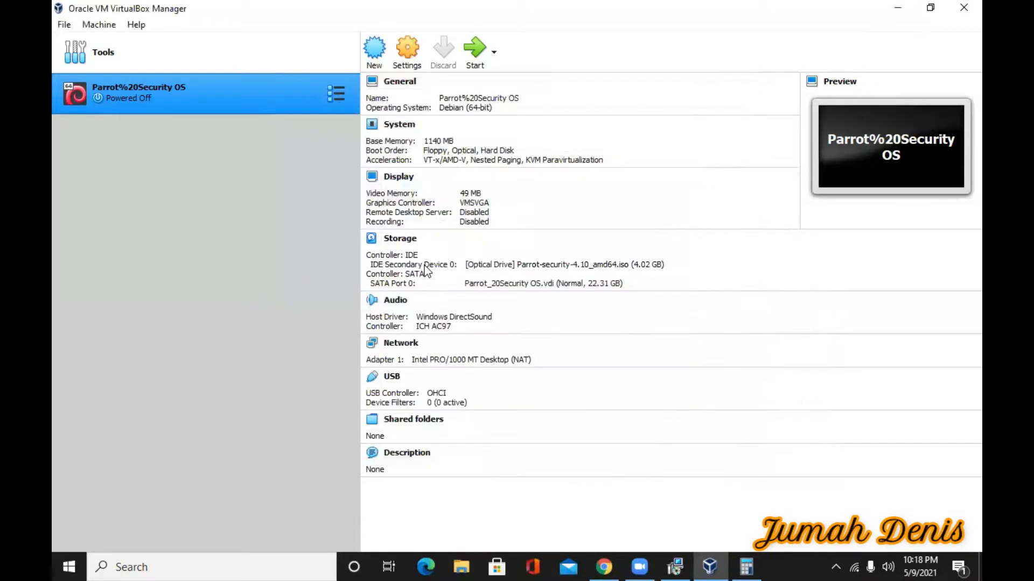
Review the VM's Audio, Serial Ports, Shared Folders and User Interface settings
click(405, 56)
click(327, 216)
click(334, 262)
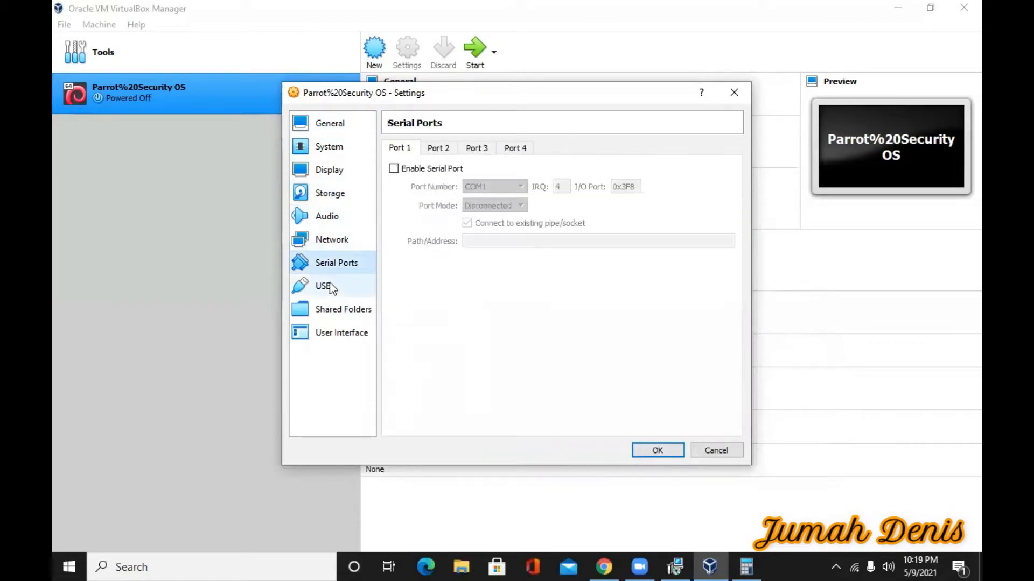
click(339, 309)
click(340, 334)
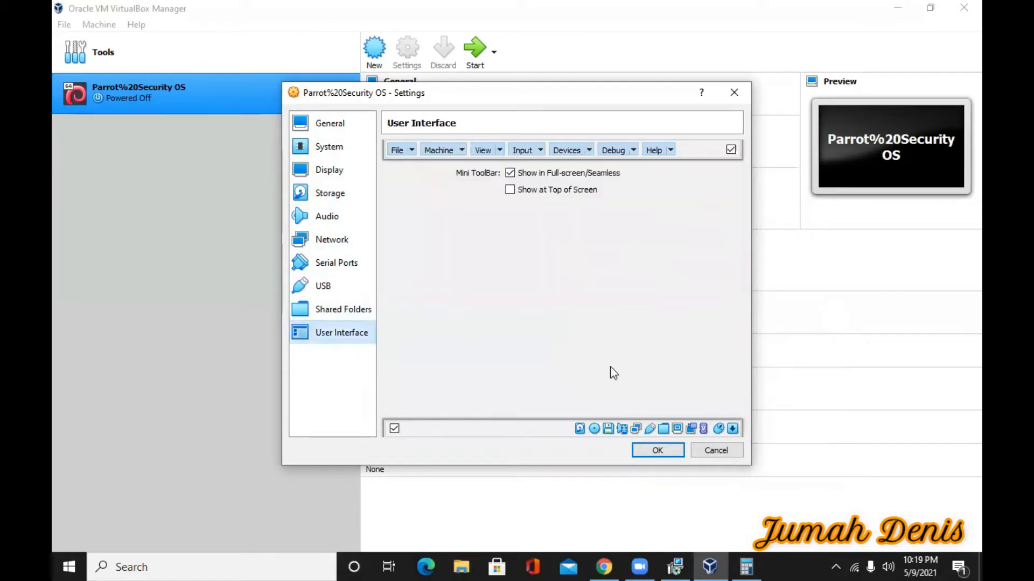
click(657, 450)
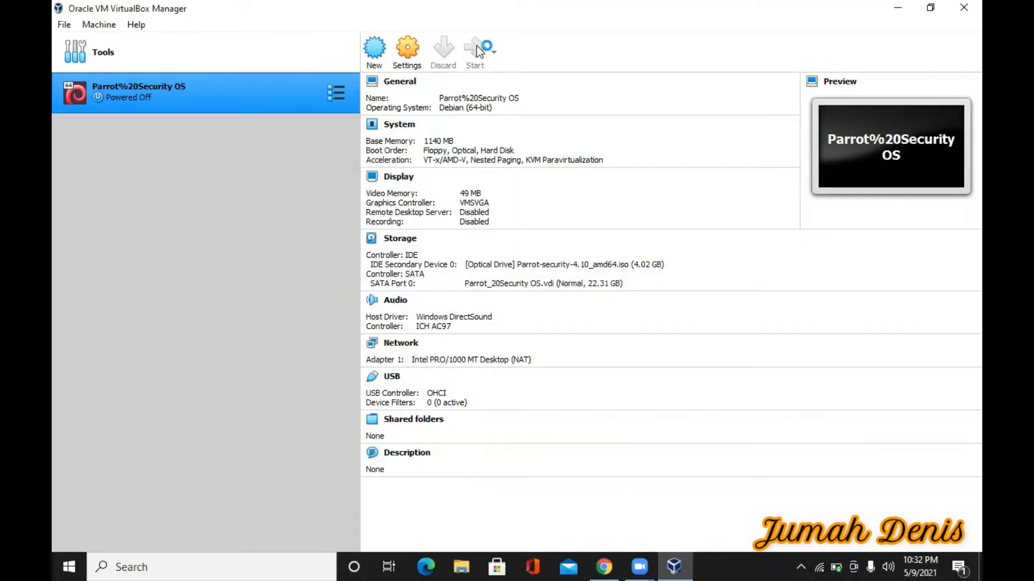
Start the Parrot VM and boot Install > Install with GTK GUI from its menu
click(477, 49)
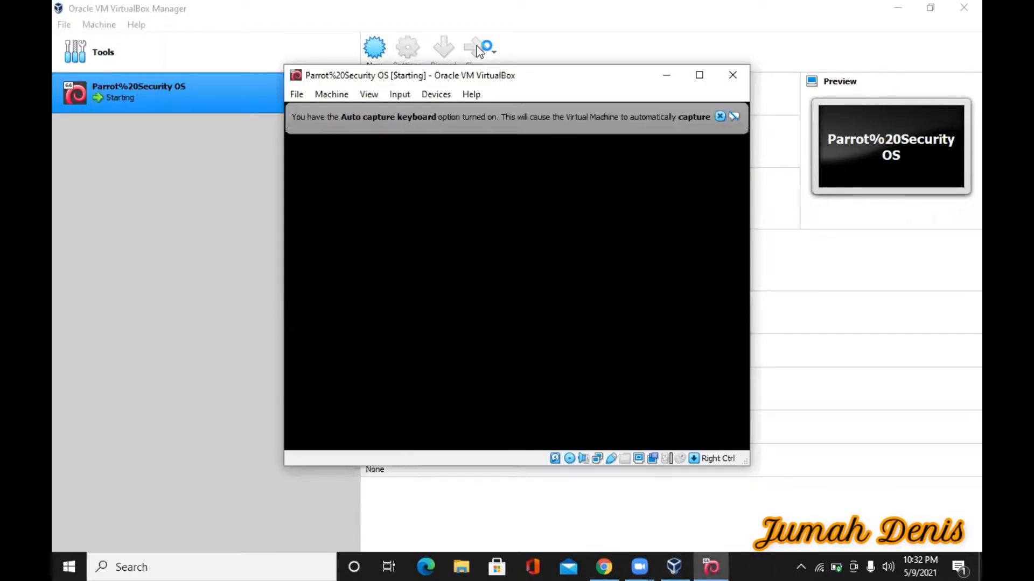
click(719, 115)
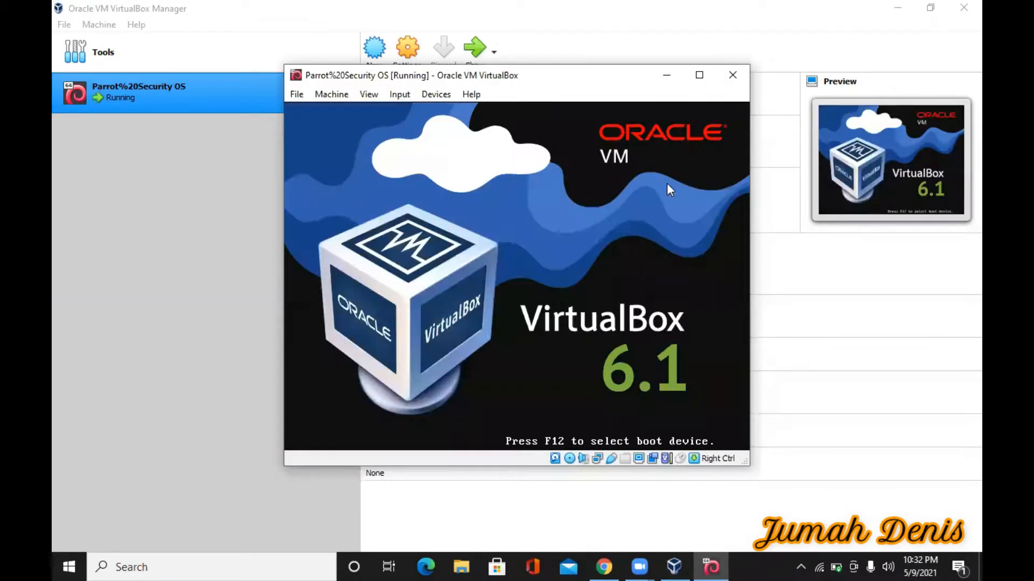
key(Down)
key(Down)
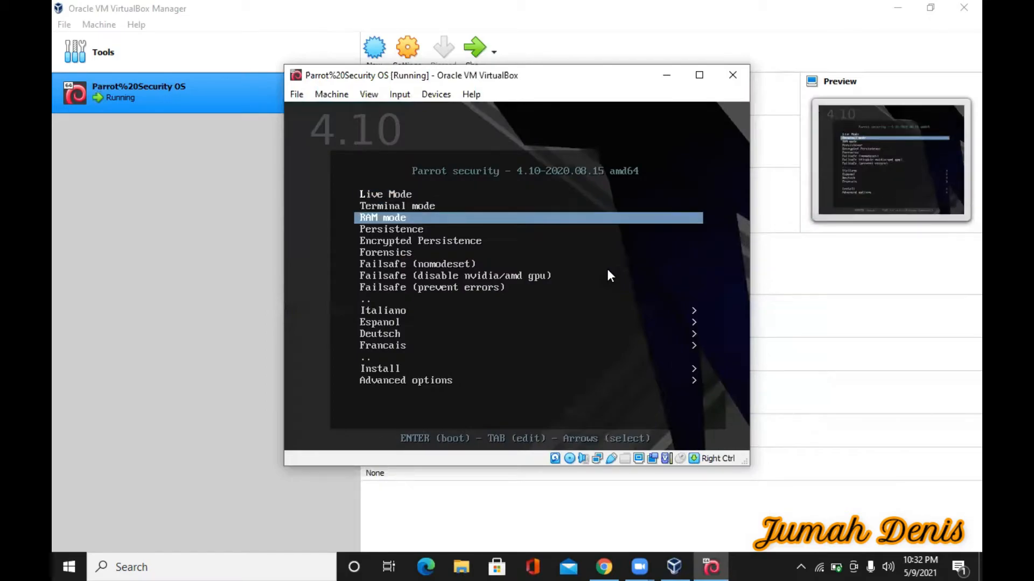
key(Down)
key(Down)
key(Down)
key(Down)
key(Down)
key(Down)
key(Down)
key(Down)
key(Down)
key(Down)
key(Down)
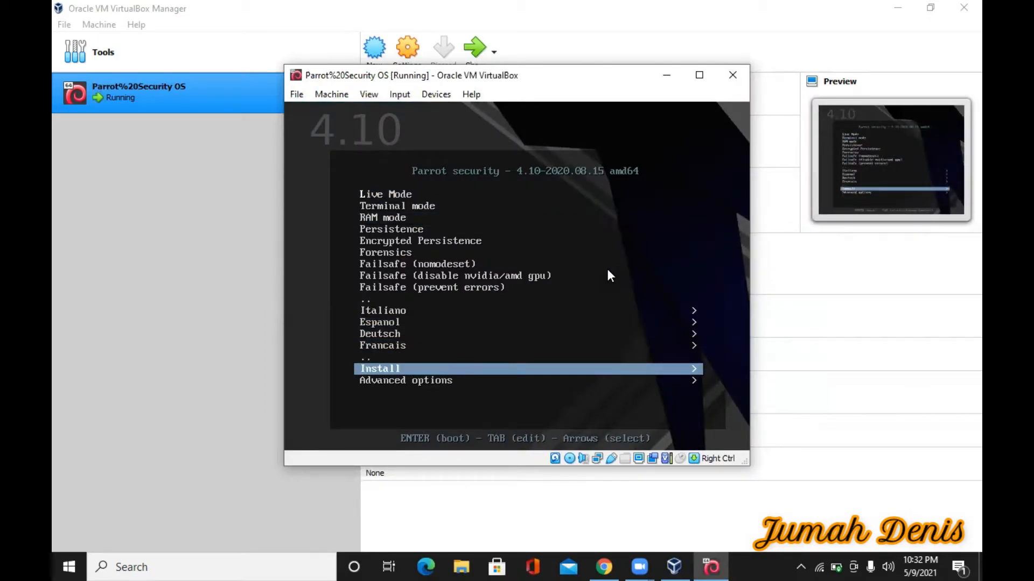
key(Return)
key(Down)
key(Down)
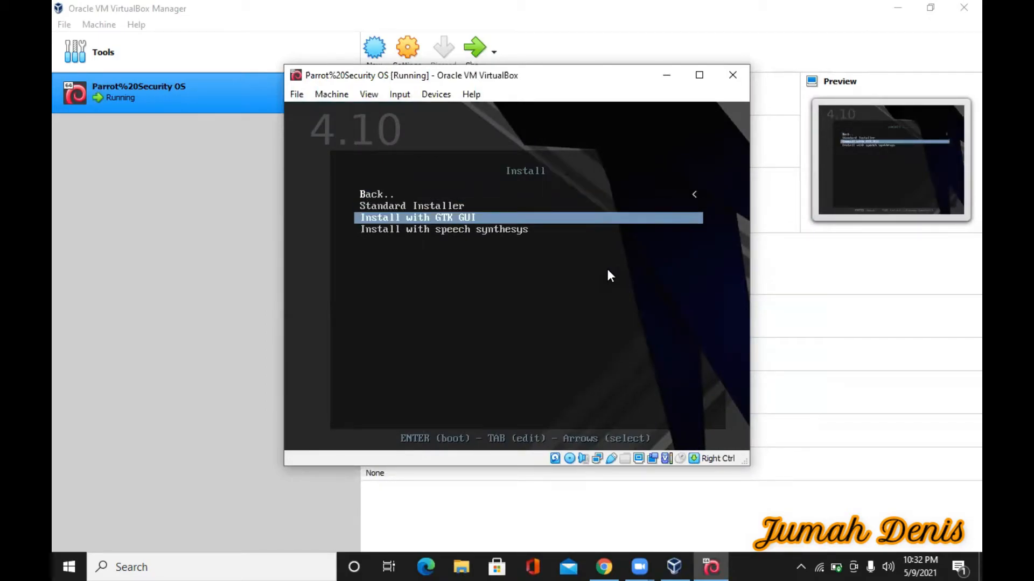
key(Return)
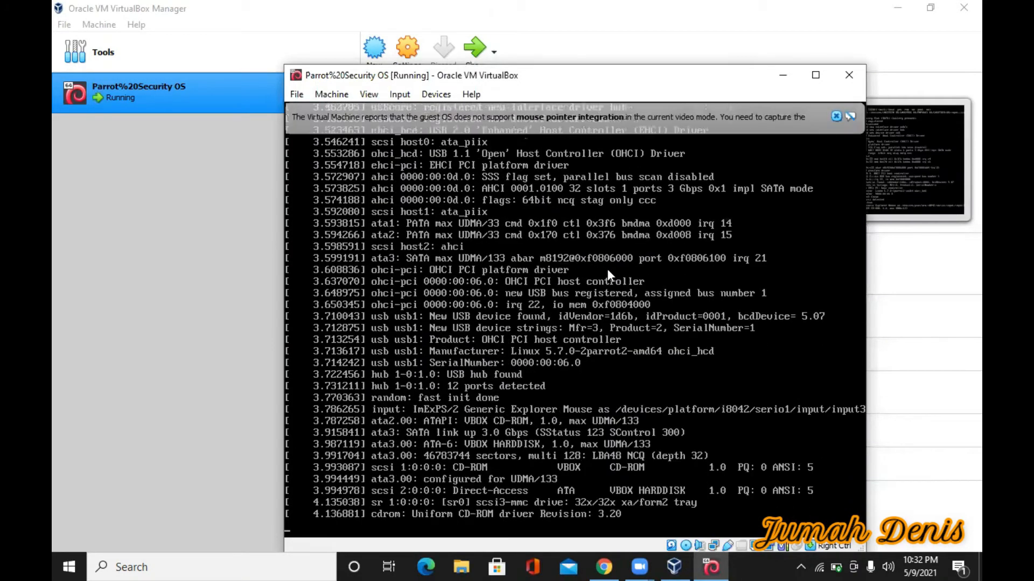
Dismiss the mouse-integration notices and accept English, United States and the American English keymap
click(835, 116)
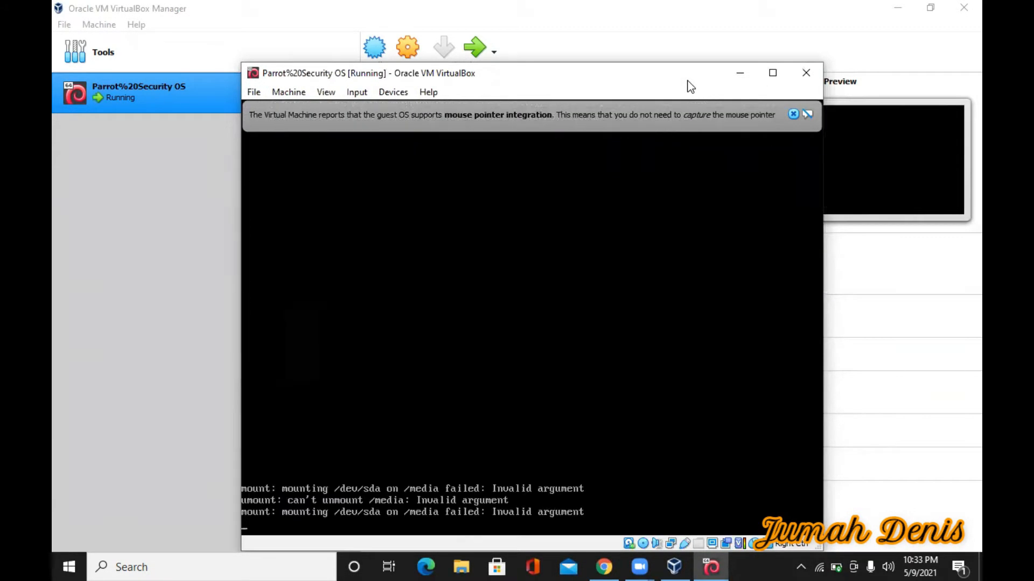
click(793, 115)
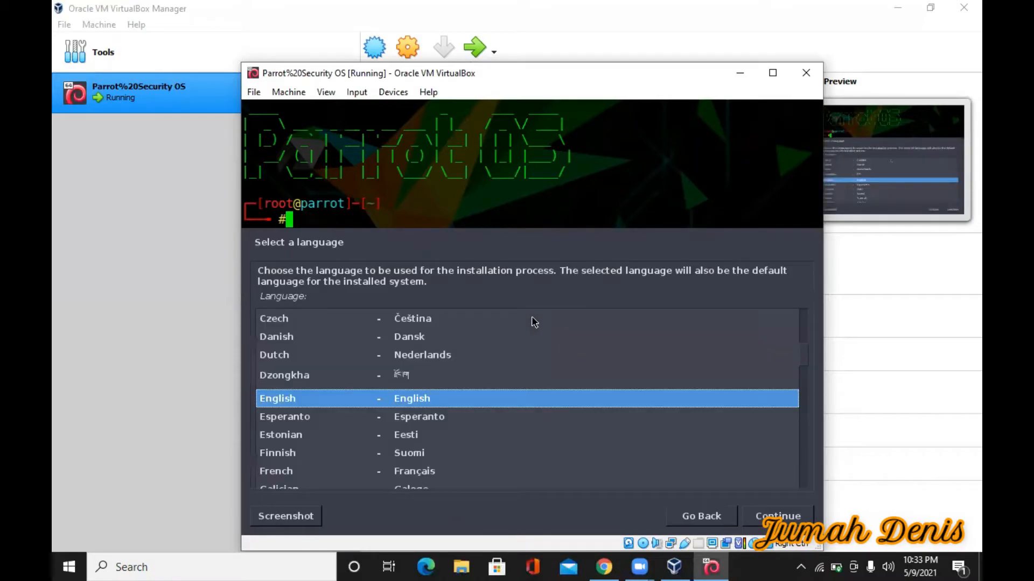
key(Return)
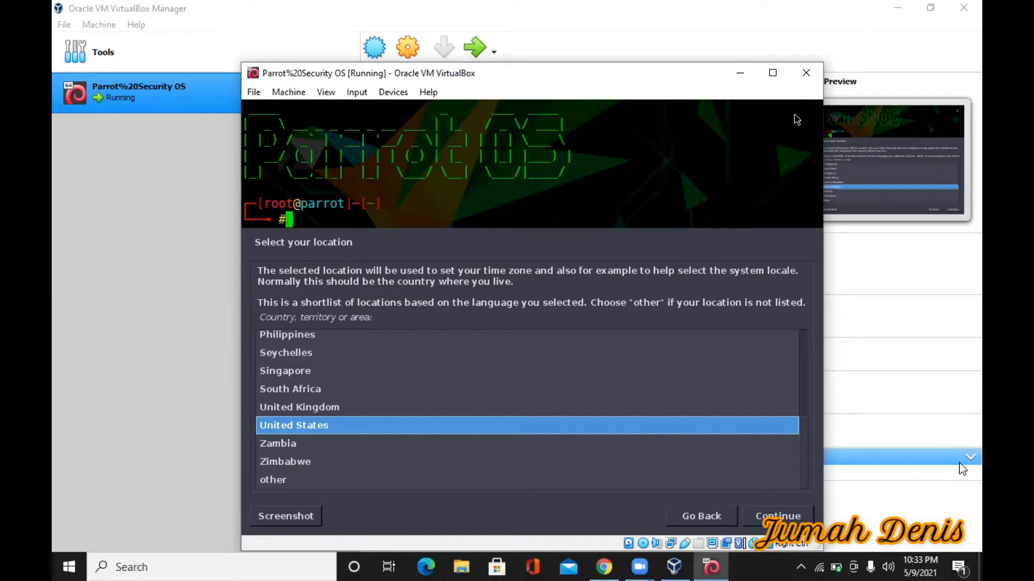
key(Return)
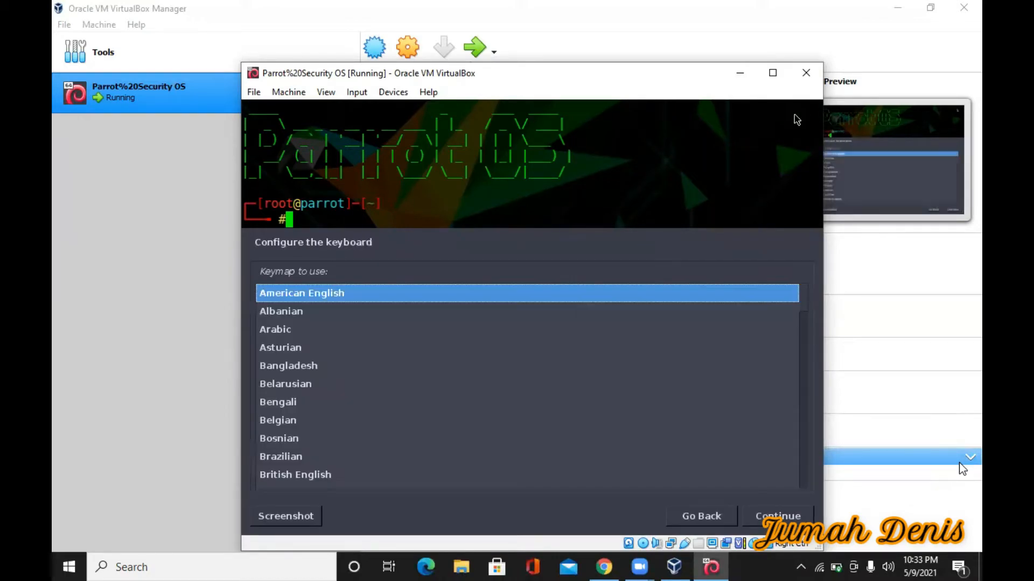
key(Return)
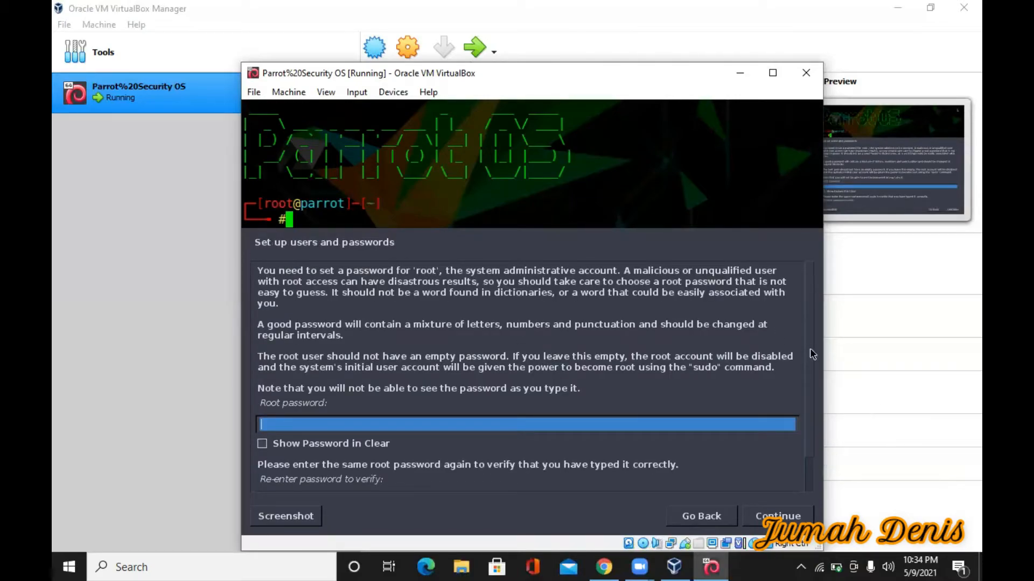
Enter the root password and re-enter it to confirm
scroll(812, 372, down, 2)
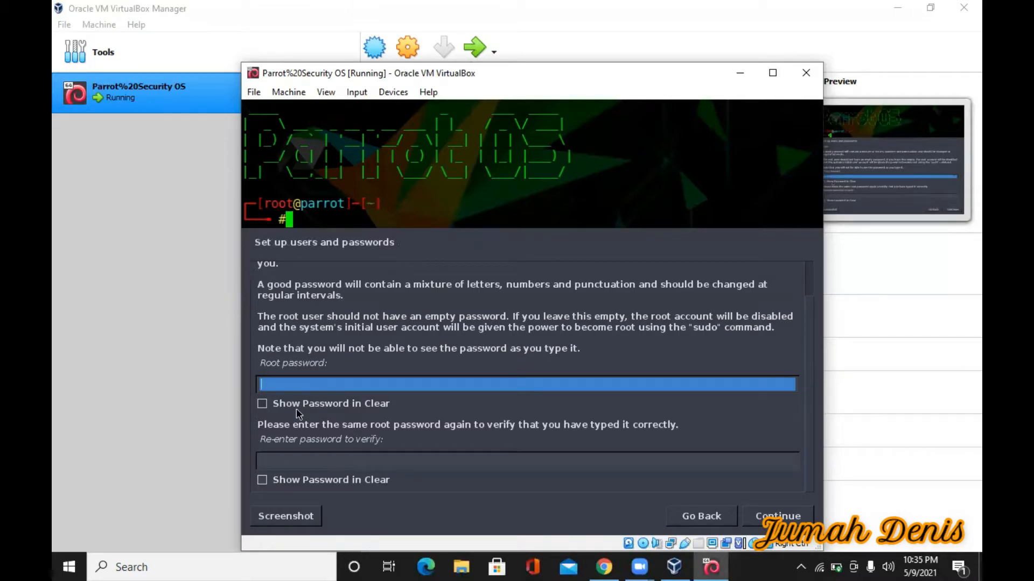
text(****)
click(282, 461)
text(*)
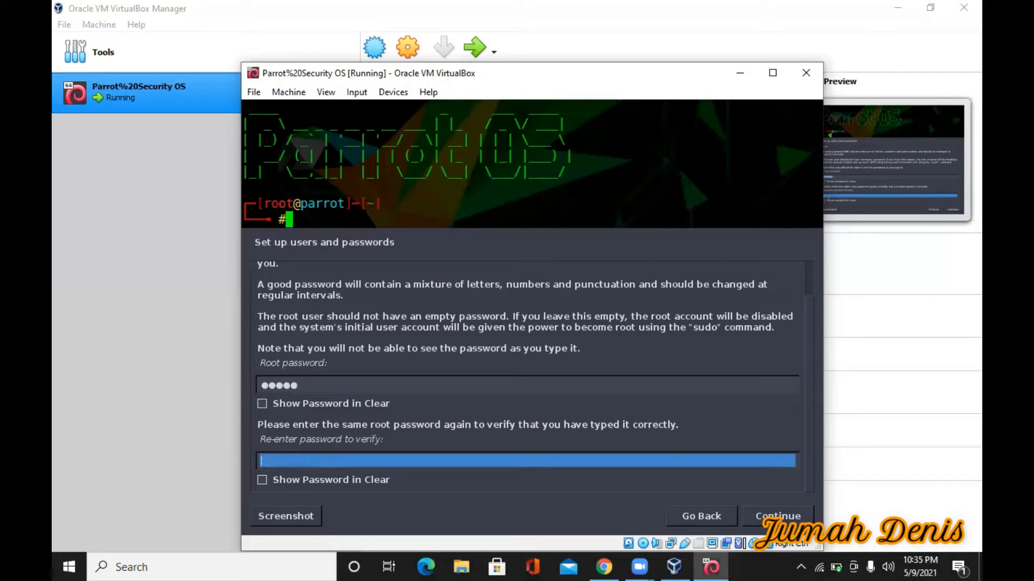
text(*****)
click(786, 520)
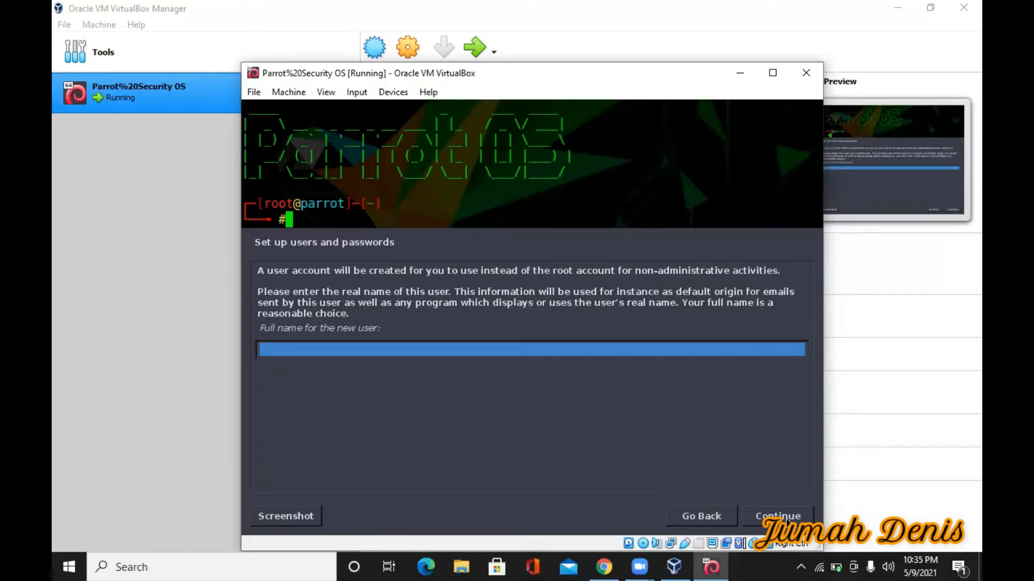
Enter the new user's full name and accept the suggested username
key(BackSpace)
key(BackSpace)
text(Jumah)
key(BackSpace)
key(BackSpace)
key(BackSpace)
key(BackSpace)
key(BackSpace)
text(Jumah Denis)
click(786, 521)
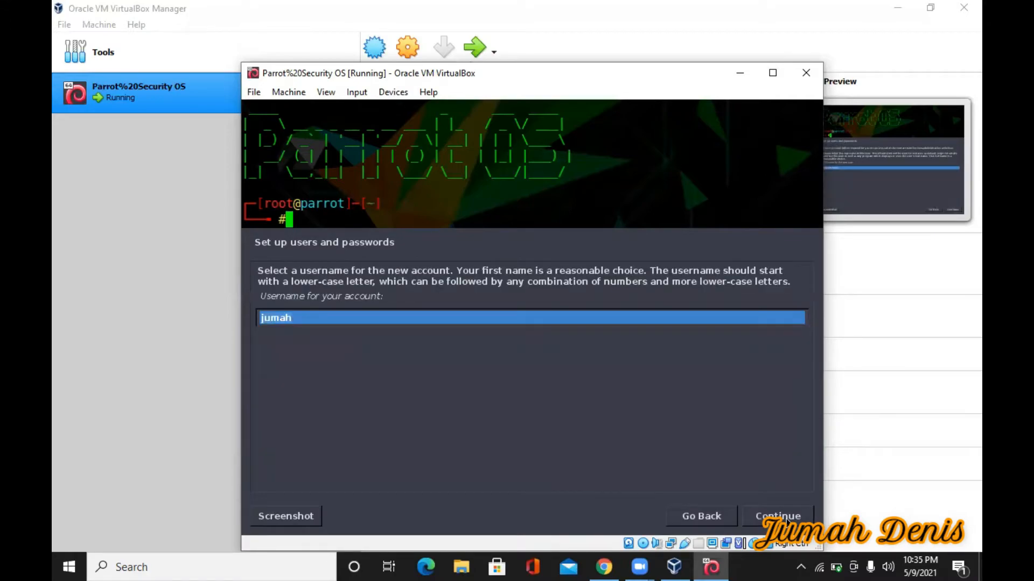
click(786, 521)
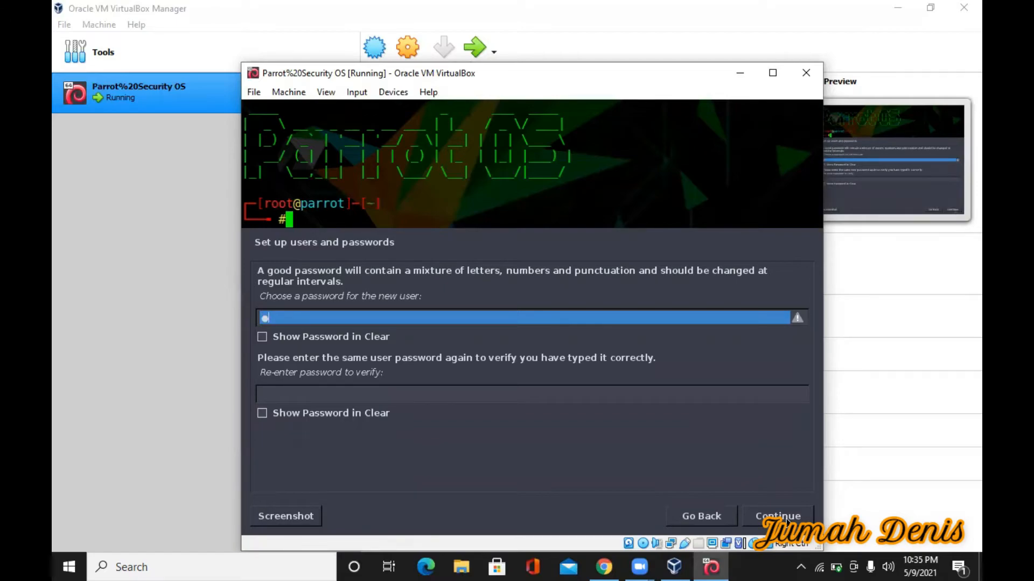
Type the new user's password and confirm it
key(BackSpace)
key(BackSpace)
click(280, 394)
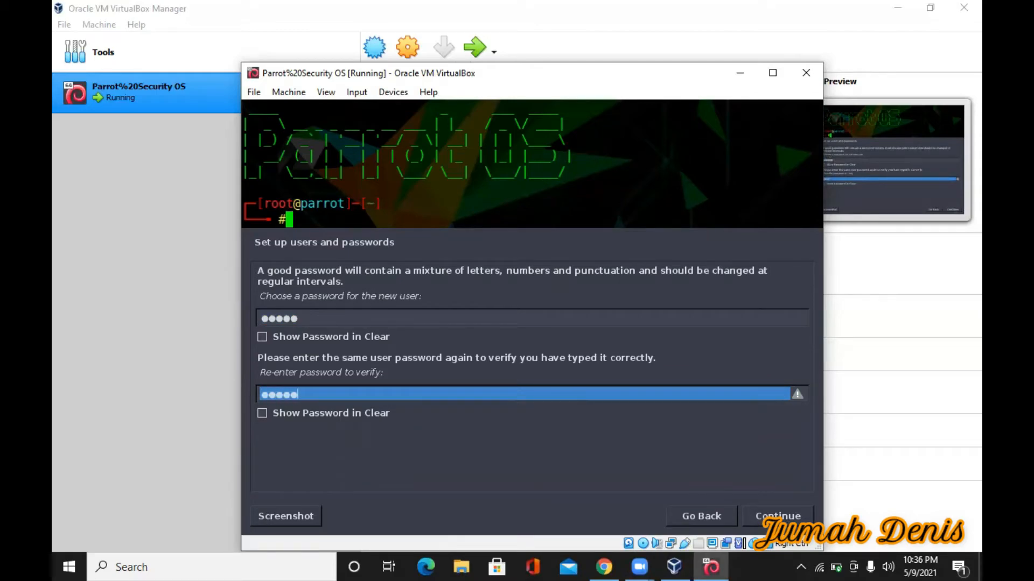
key(Return)
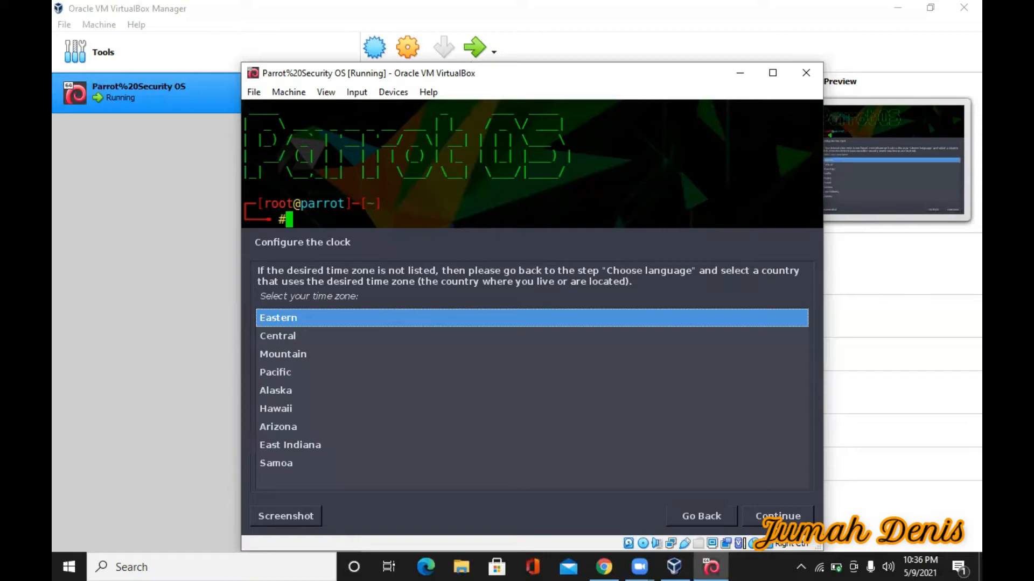
Choose the Pacific time zone, Manual partitioning, and the 24.0 GB VBOX HARDDISK
key(Down)
key(Down)
key(Down)
key(Return)
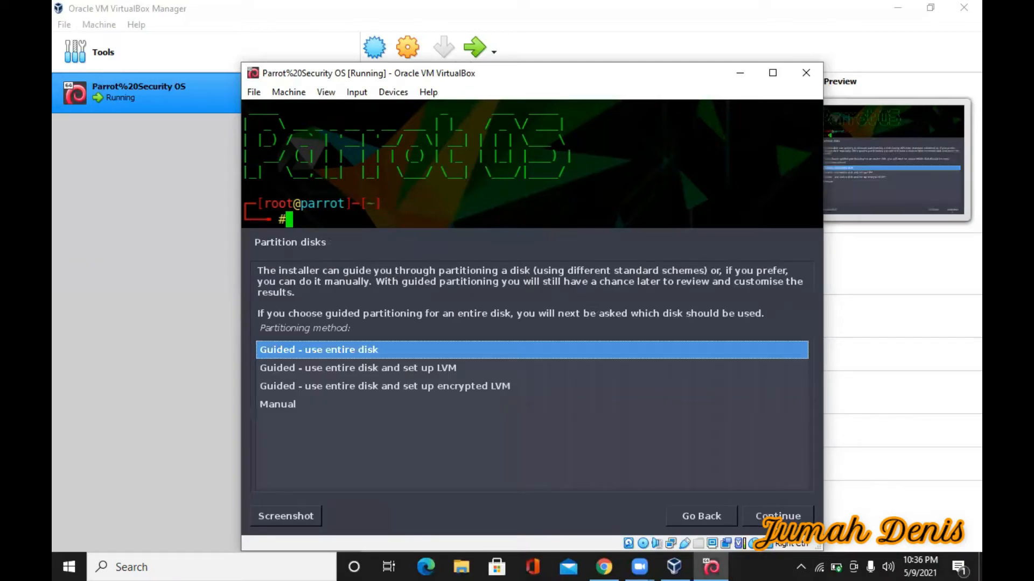
key(Down)
key(Down)
key(Down)
key(Return)
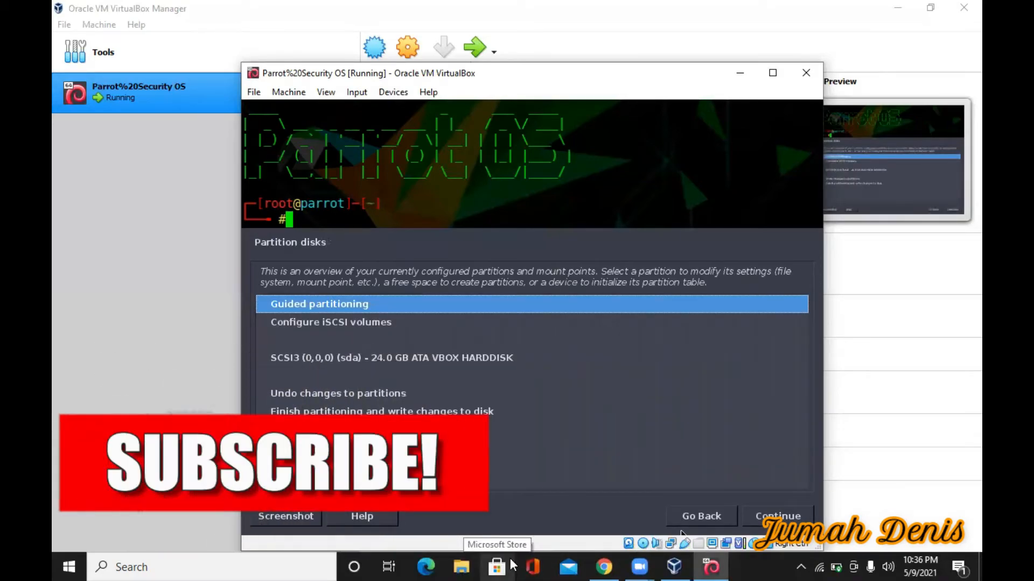
key(Down)
key(Down)
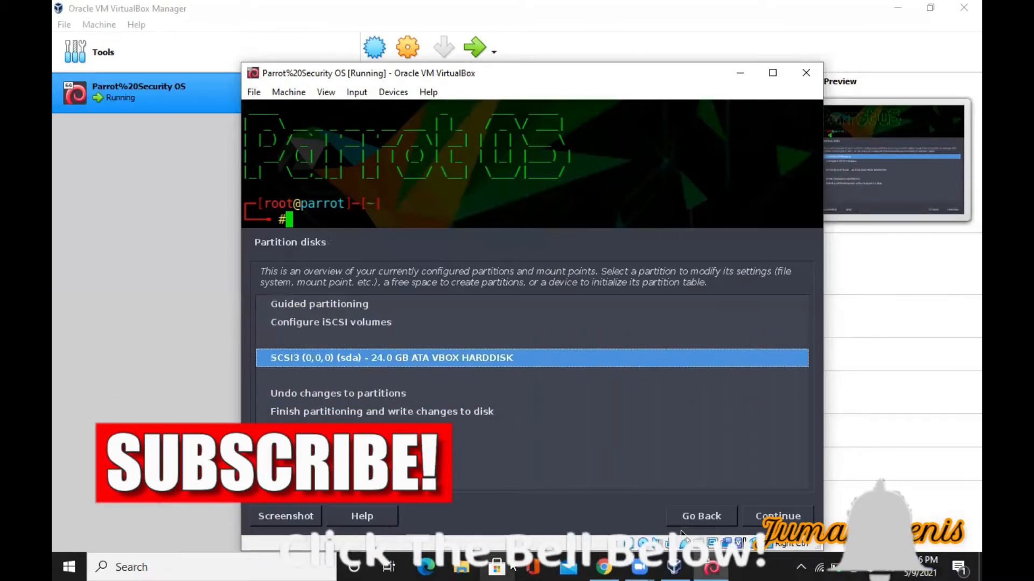
key(Return)
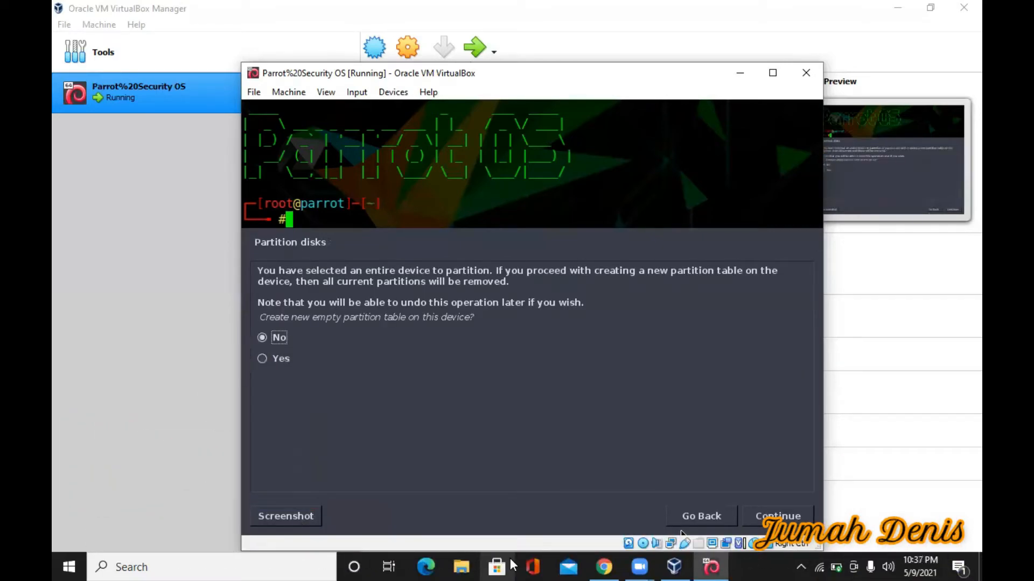
Create a new empty partition table on the 24.0 GB disk
click(693, 518)
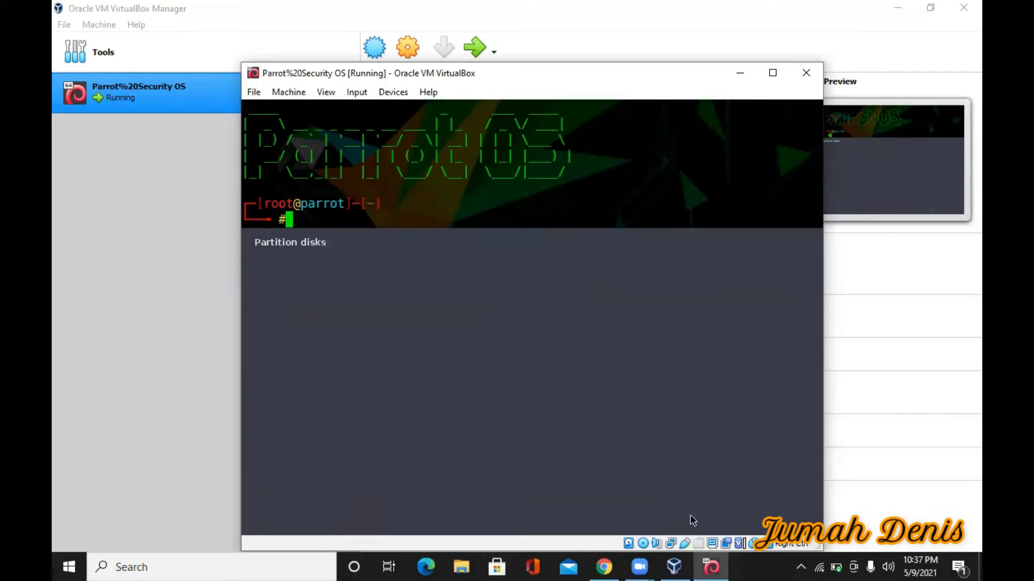
key(Up)
key(Up)
key(Return)
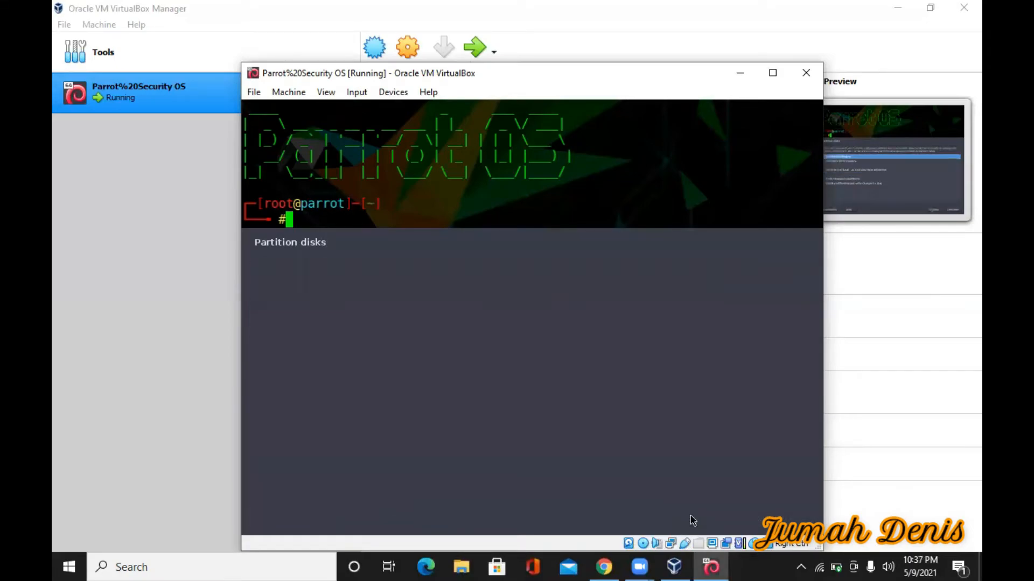
click(693, 518)
key(Down)
key(Down)
key(Return)
key(Down)
key(Return)
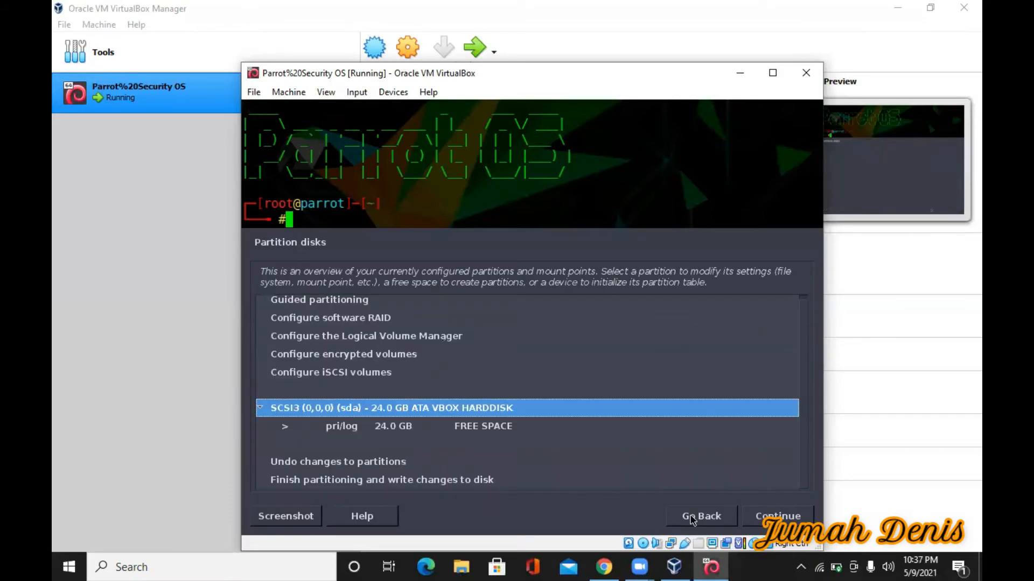
Start a new partition in the free space with a size of 21.0 GB
key(Down)
key(Return)
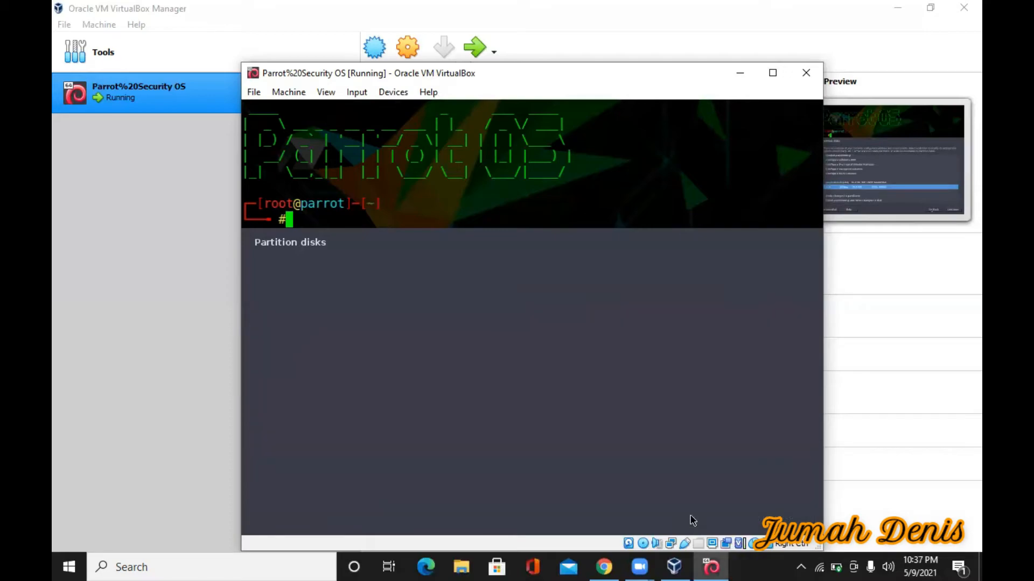
key(Return)
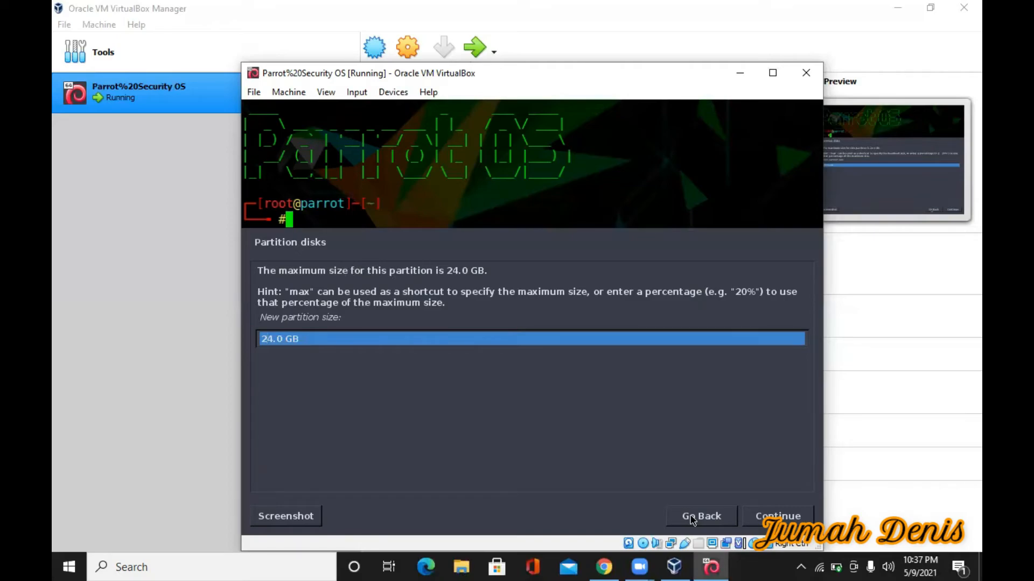
key(BackSpace)
text(1)
key(Right)
key(Right)
click(781, 515)
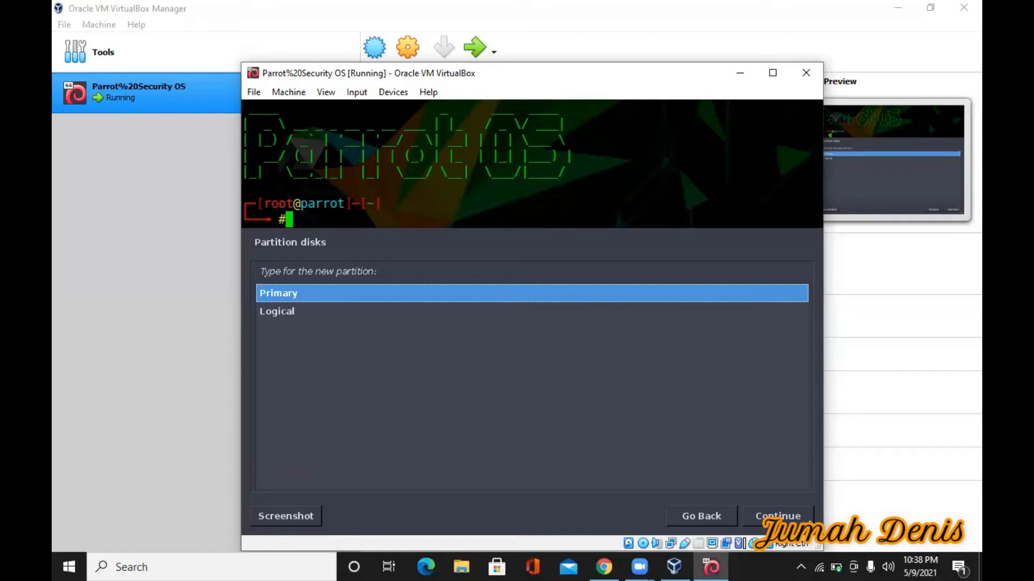
Make it a Logical partition at the End, using Ext4 mounted at /
key(Down)
key(Return)
key(Down)
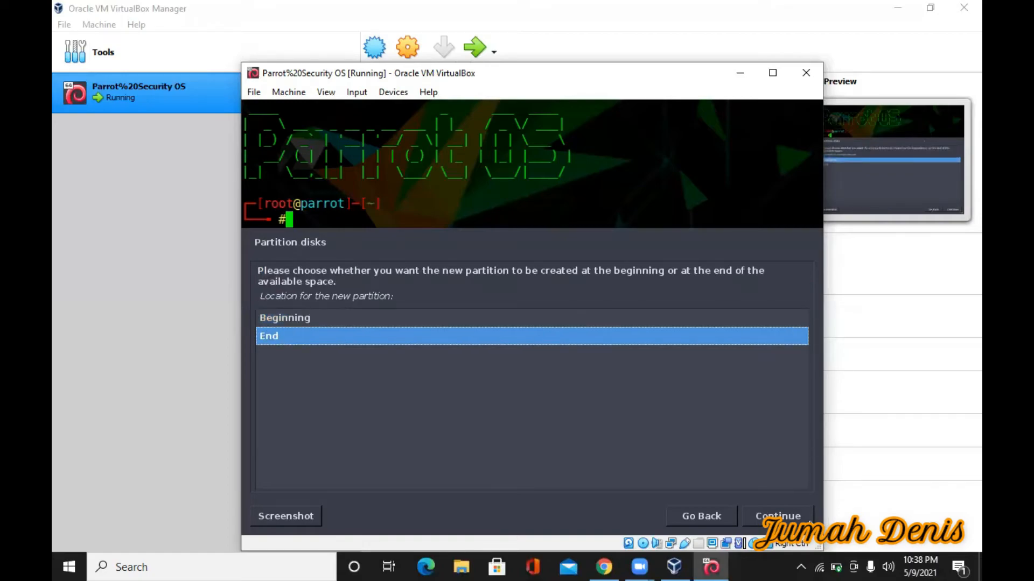
key(Return)
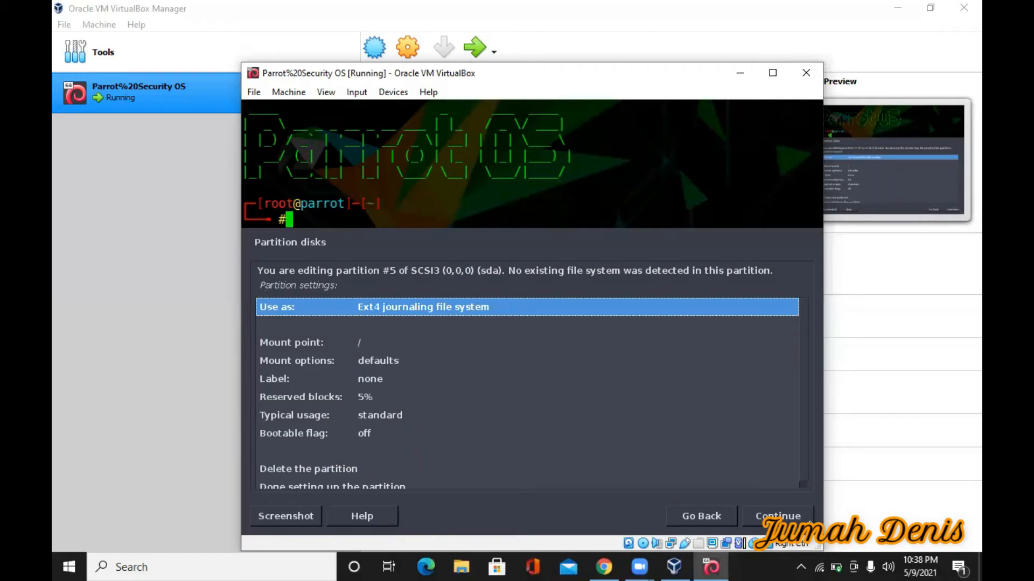
key(Return)
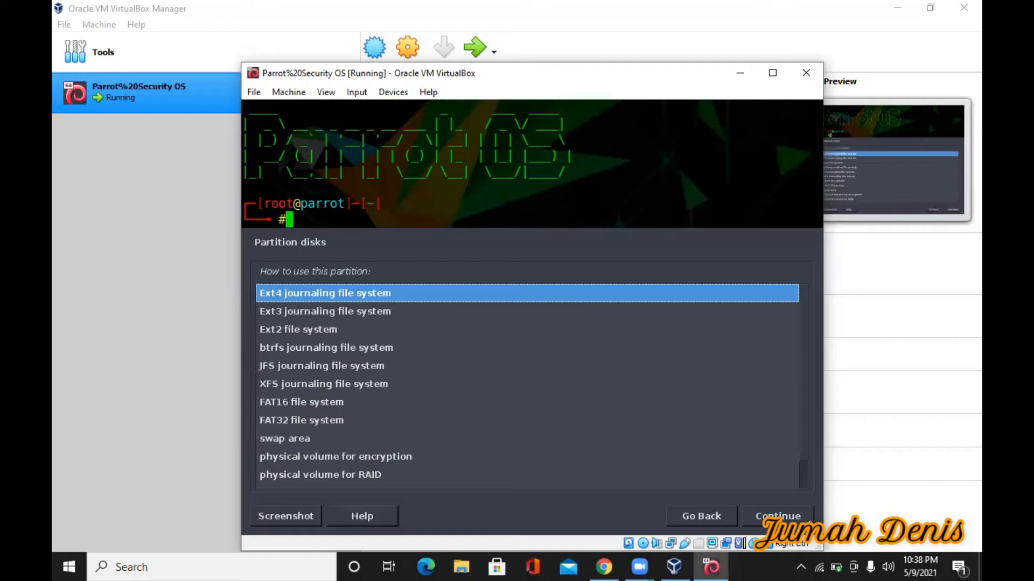
key(Return)
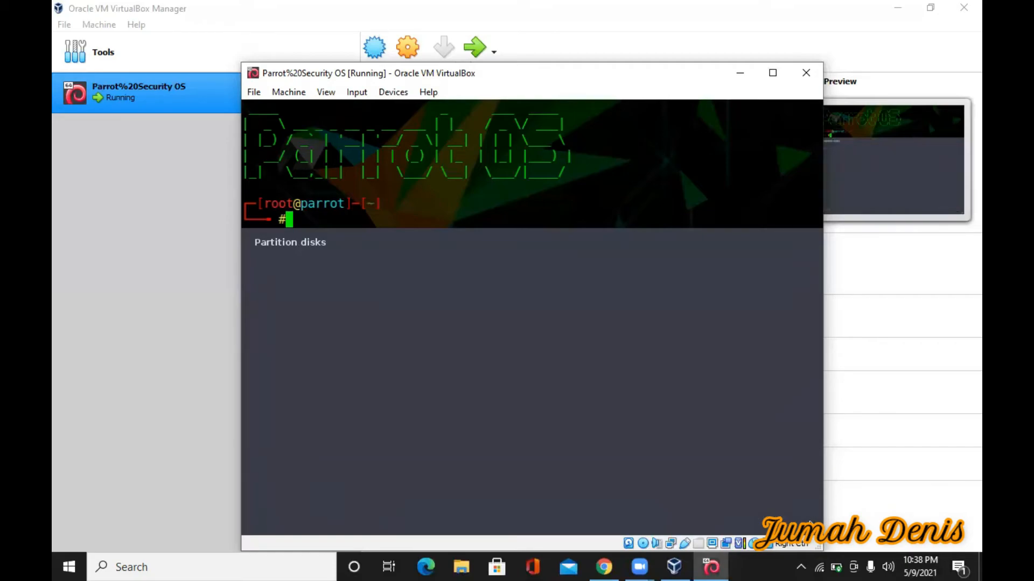
key(Down)
key(Down)
key(Down)
key(Down)
key(Down)
key(Down)
key(Down)
key(Down)
key(Return)
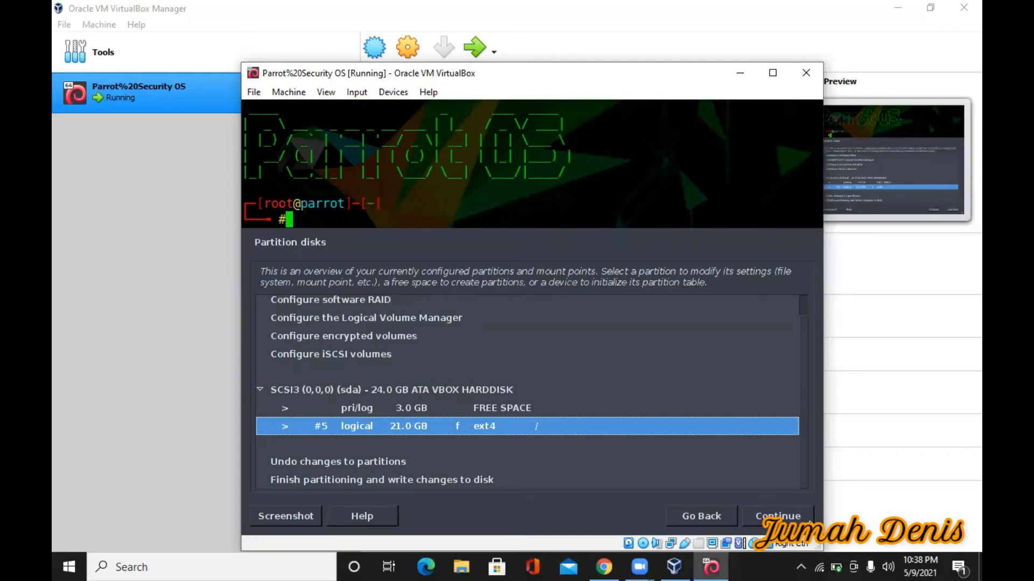
Create a swap area partition in the remaining 3.0 GB free space
key(Up)
key(Return)
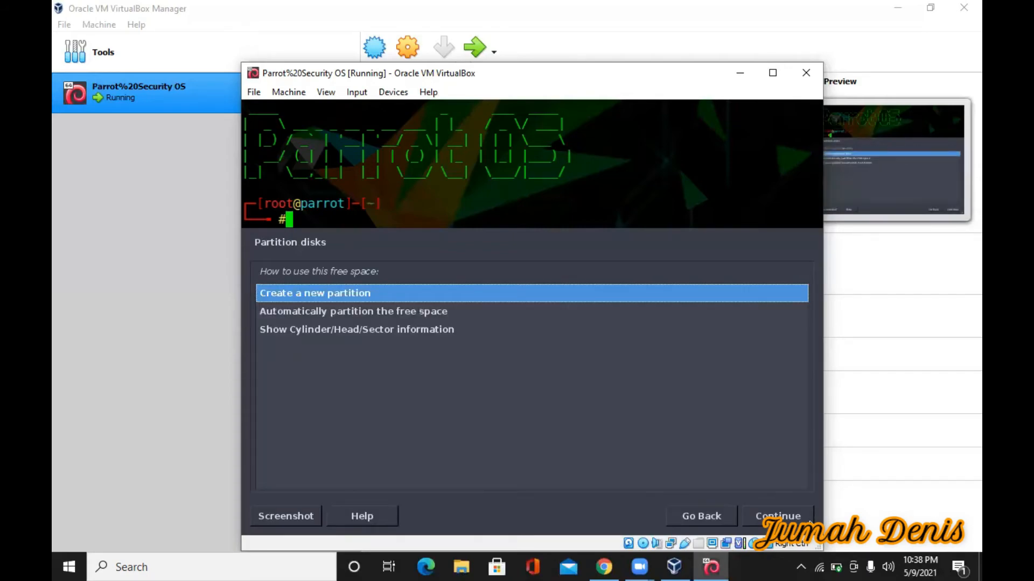
key(Down)
key(Up)
key(Return)
key(Return)
key(Return)
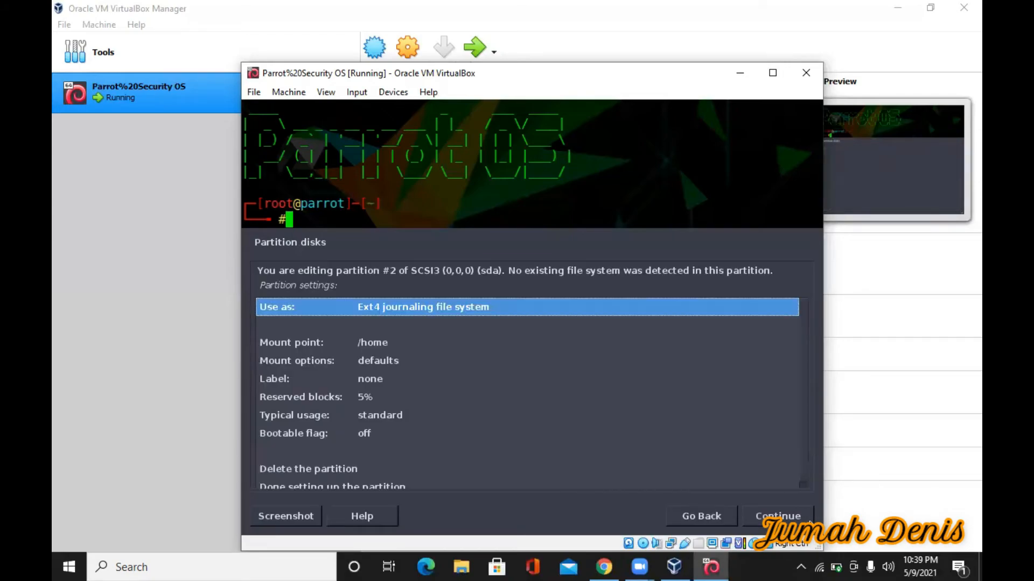
key(Return)
key(Down)
key(Down)
key(Down)
key(Down)
key(Down)
key(Down)
key(Down)
key(Down)
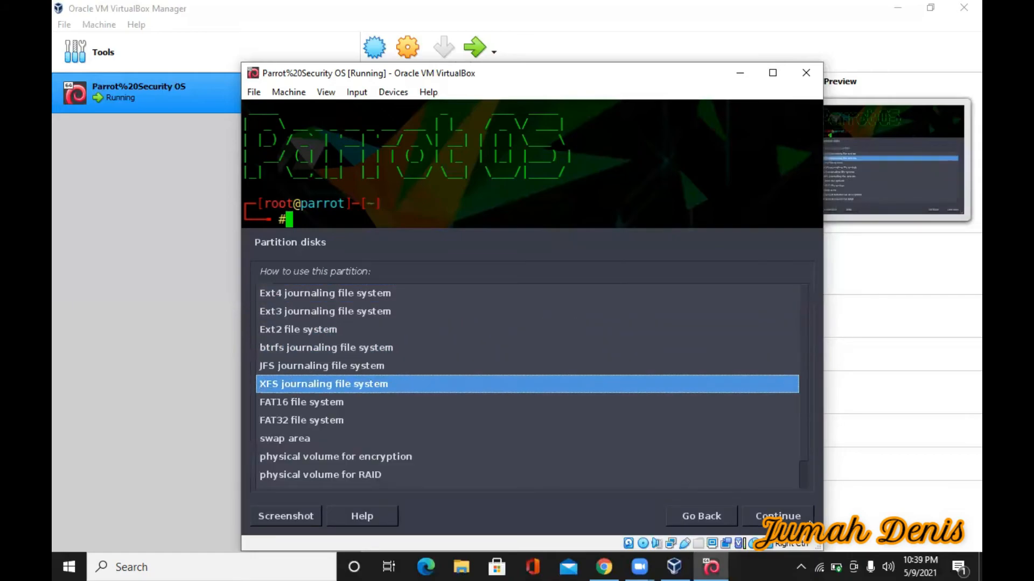
key(Return)
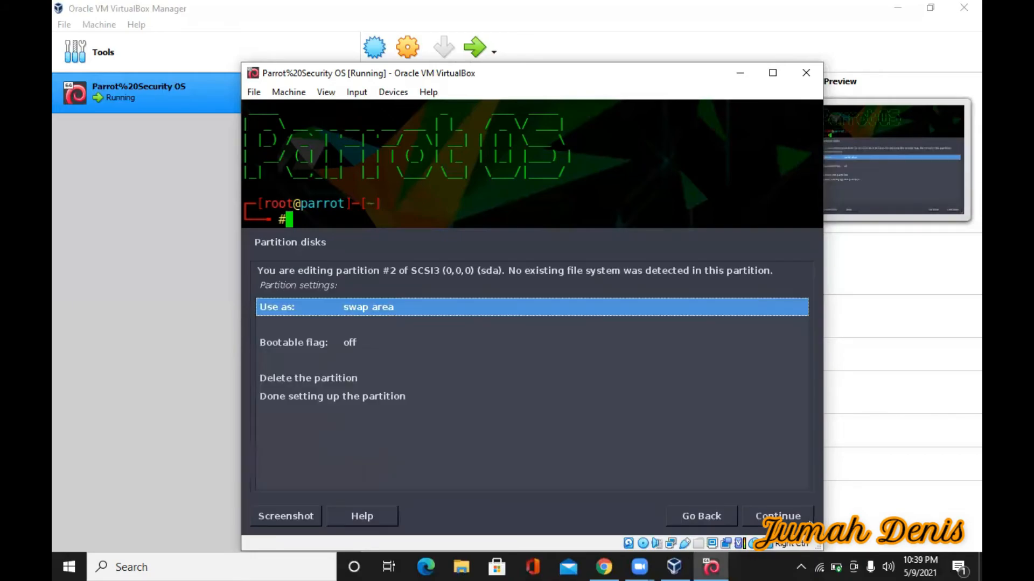
key(Down)
key(Down)
key(Down)
key(Return)
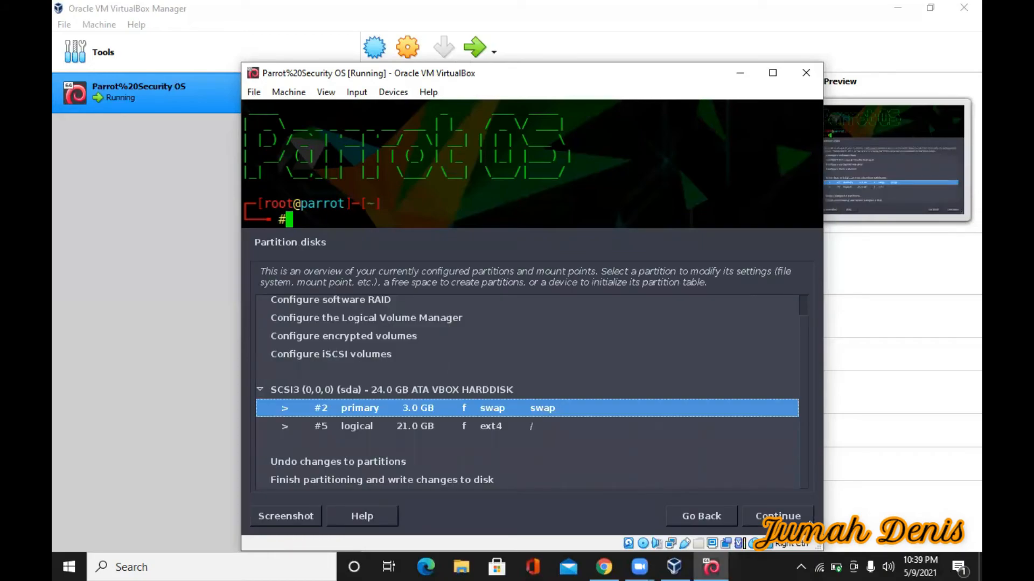
Finish partitioning and proceed to writing the changes to disk
key(Down)
key(Down)
key(Down)
key(Down)
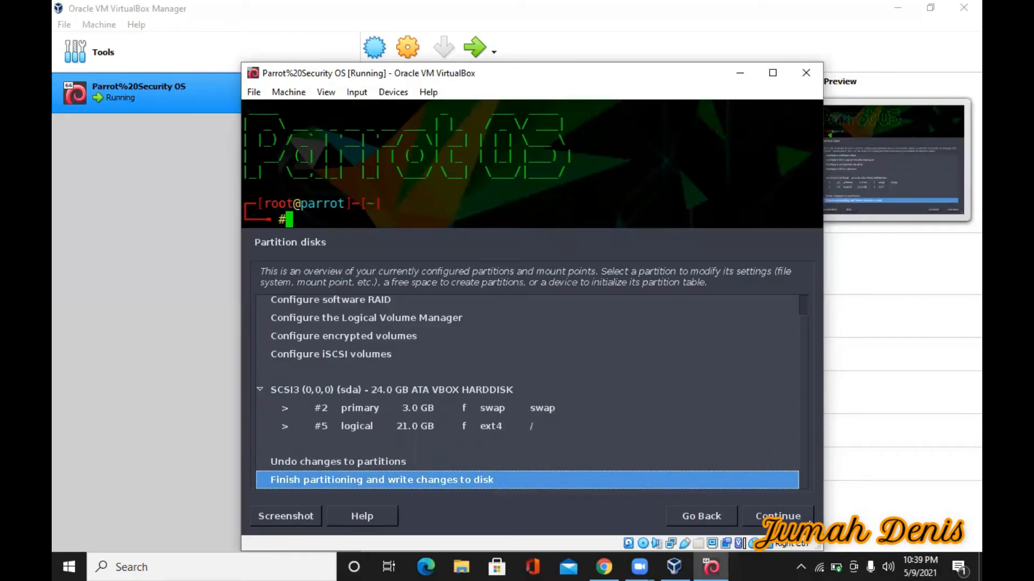
key(Up)
key(Down)
key(Return)
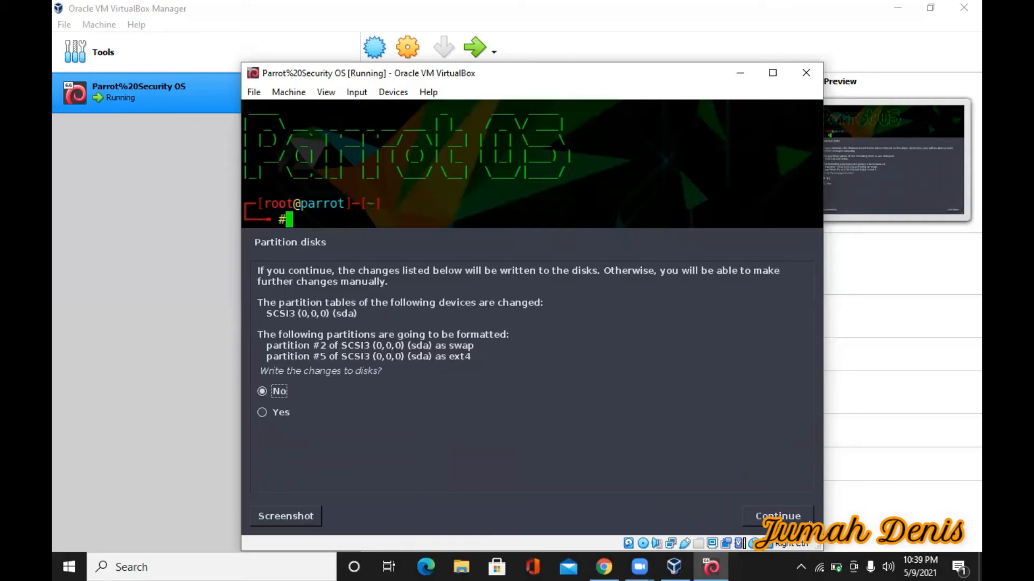
Confirm Yes to write the partition changes and let Parrot install to the login screen
key(Down)
key(Return)
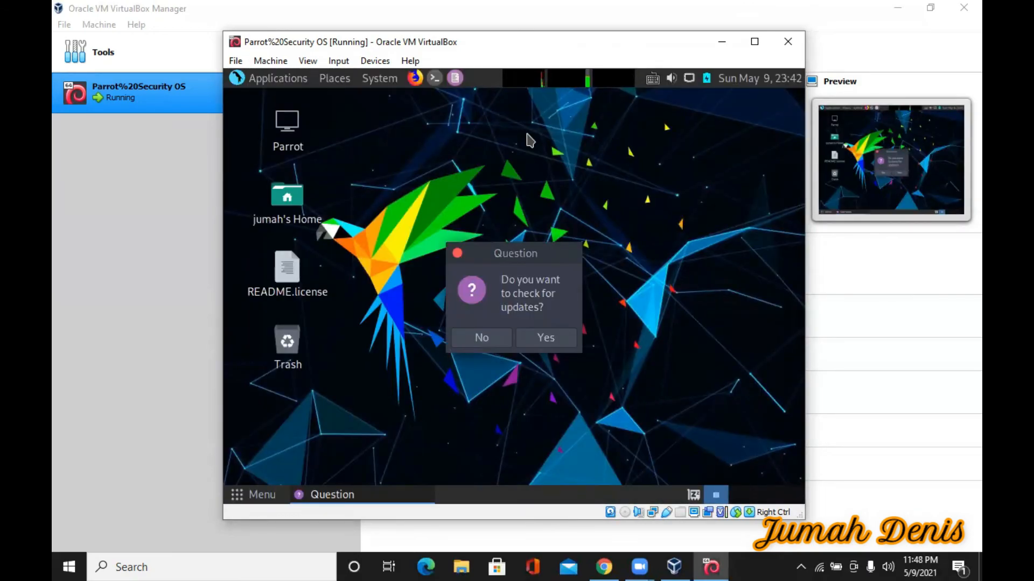
Open a terminal and launch Firefox on the Parrot desktop
click(434, 78)
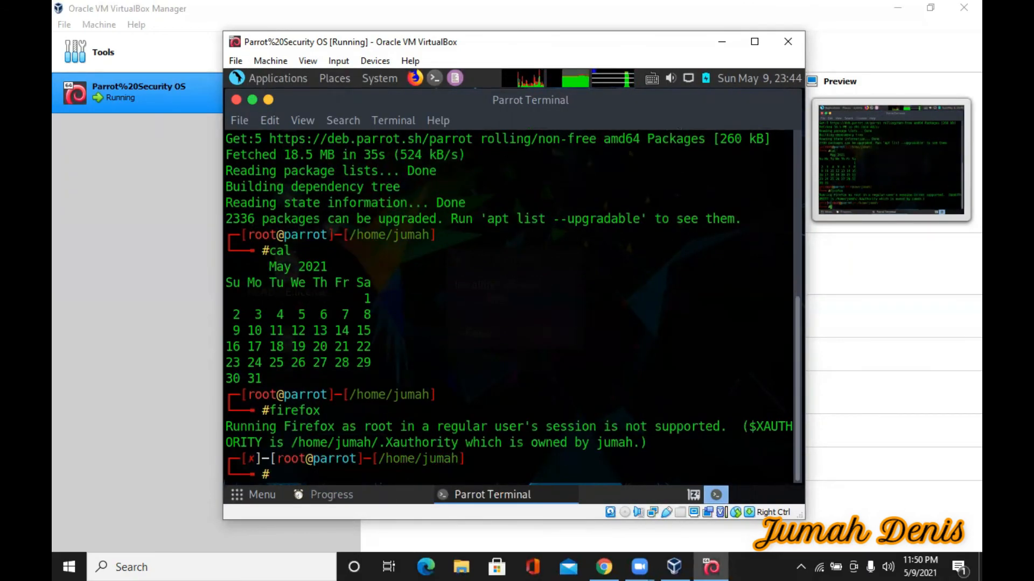
click(415, 79)
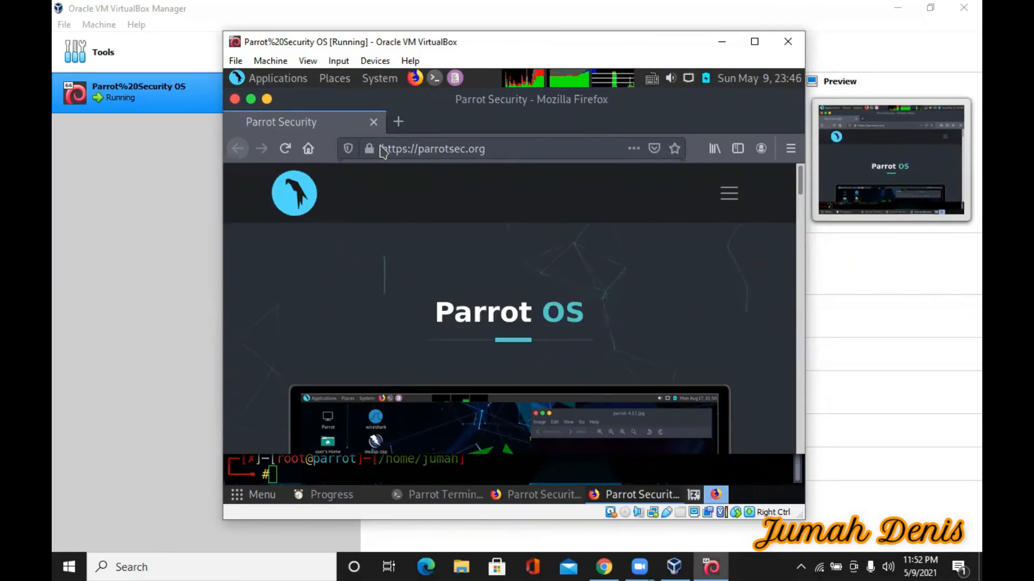